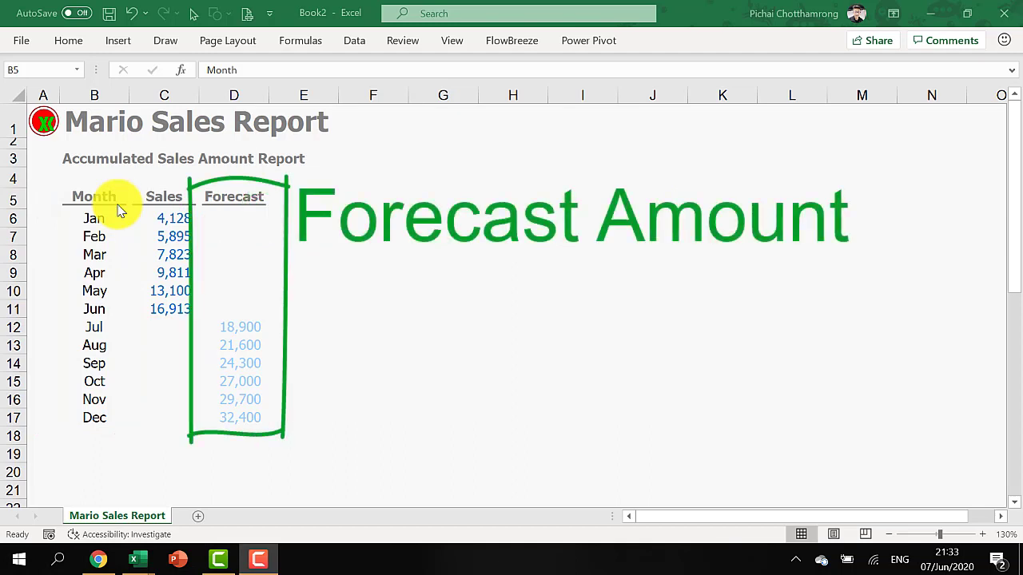
Step: Insert a 2-D Line with Markers chart from the Month, Sales and Forecast data in B5:D17
click(92, 195)
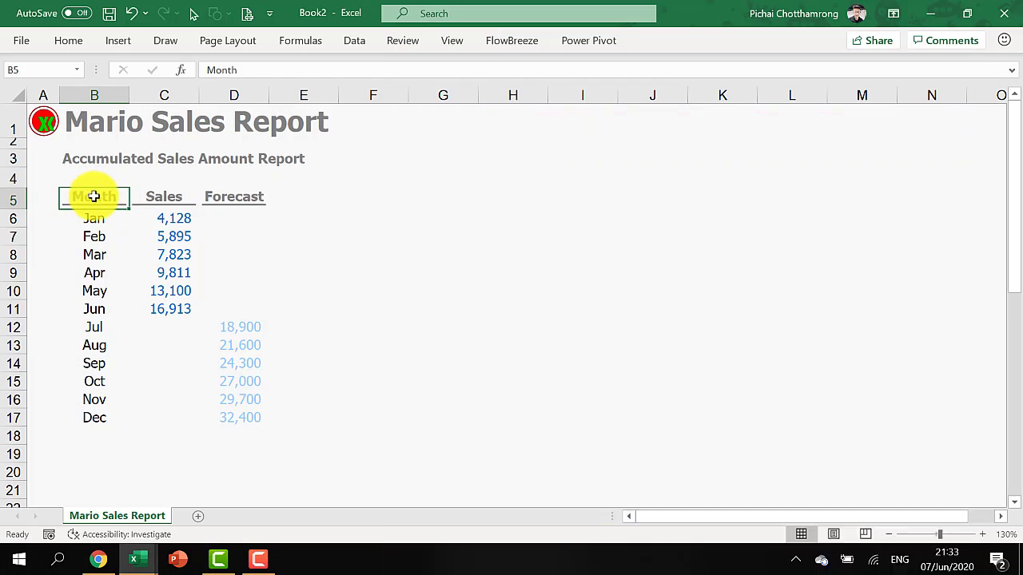
drag(92, 196, 222, 419)
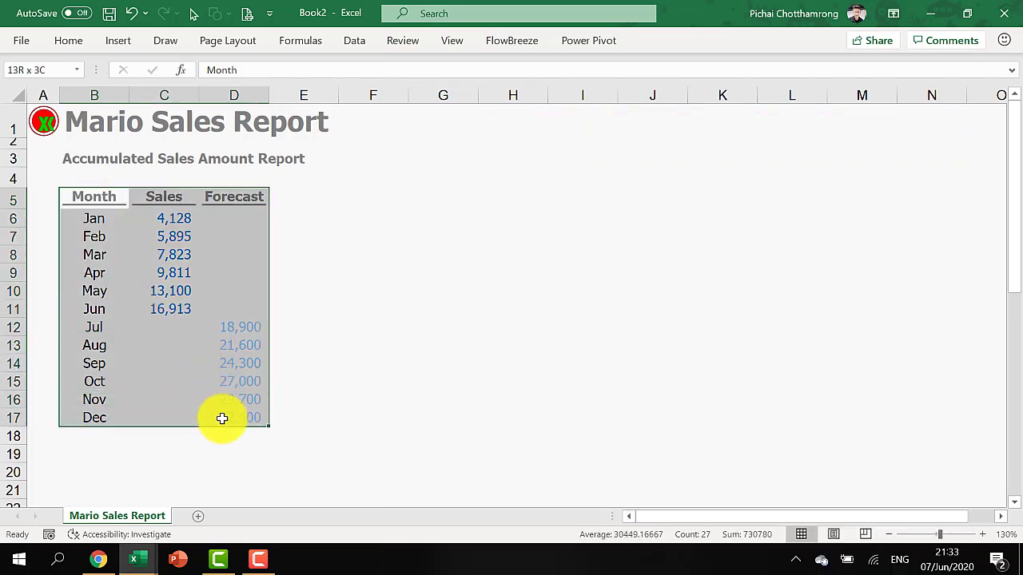
click(117, 41)
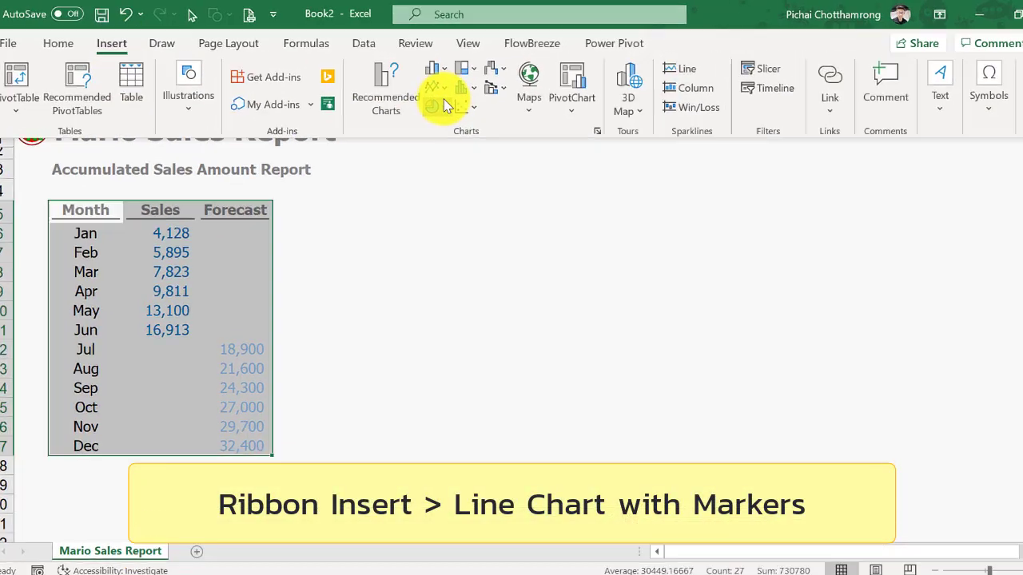
click(445, 85)
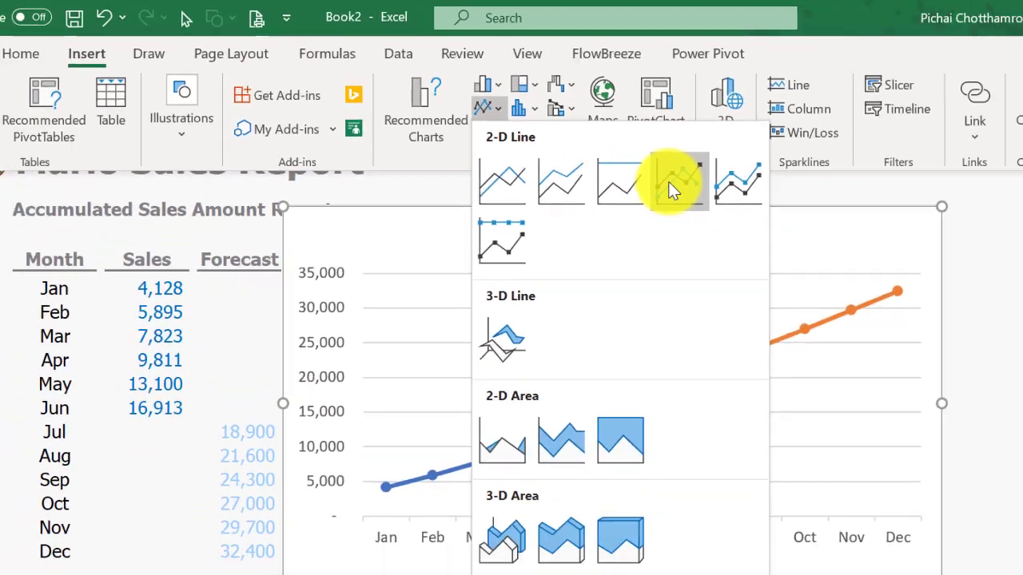
click(848, 253)
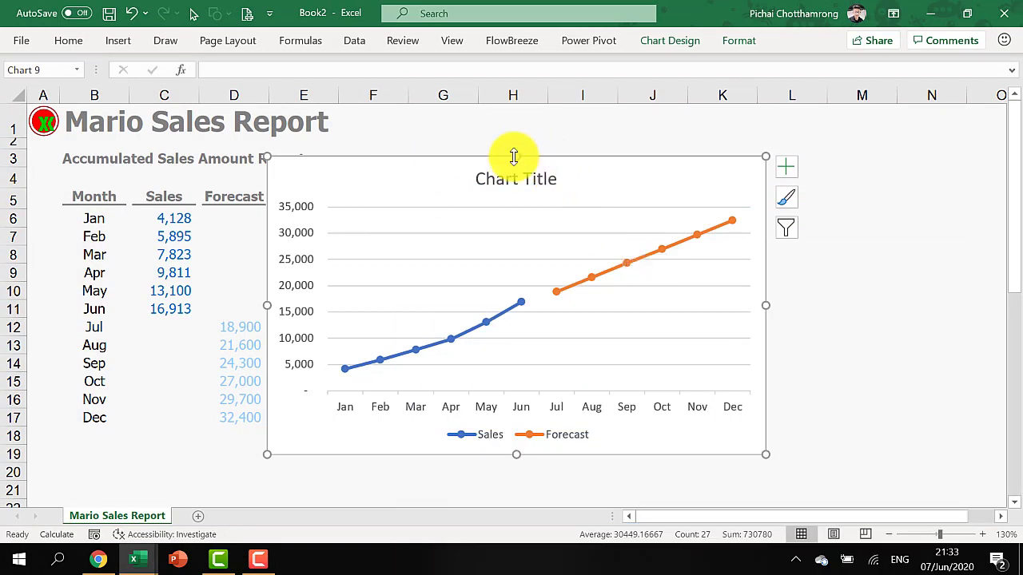
Step: Resize the chart to span columns G to N, with its upper edge at row 4, clear of the data table
drag(514, 154, 517, 176)
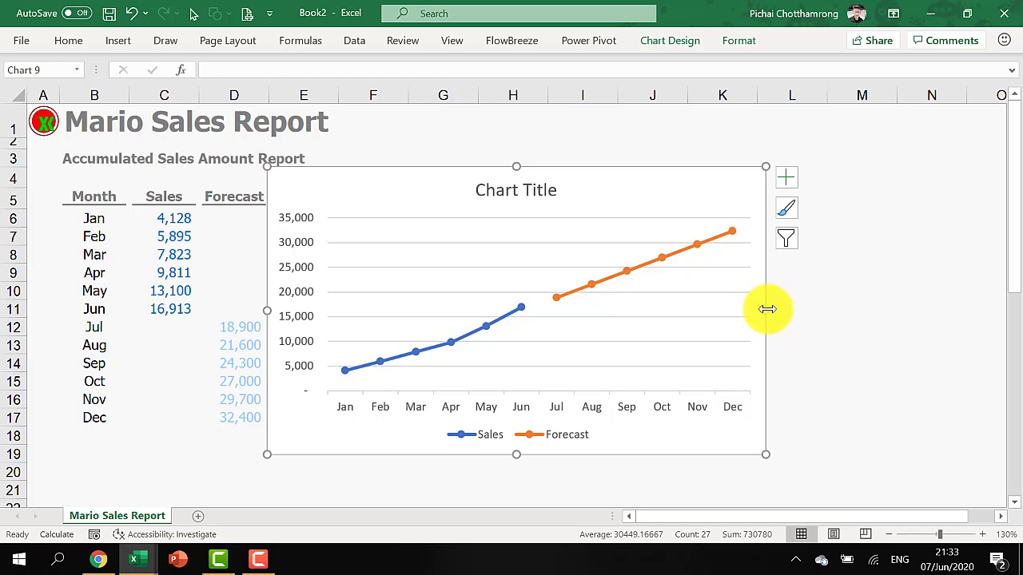
drag(766, 309, 935, 320)
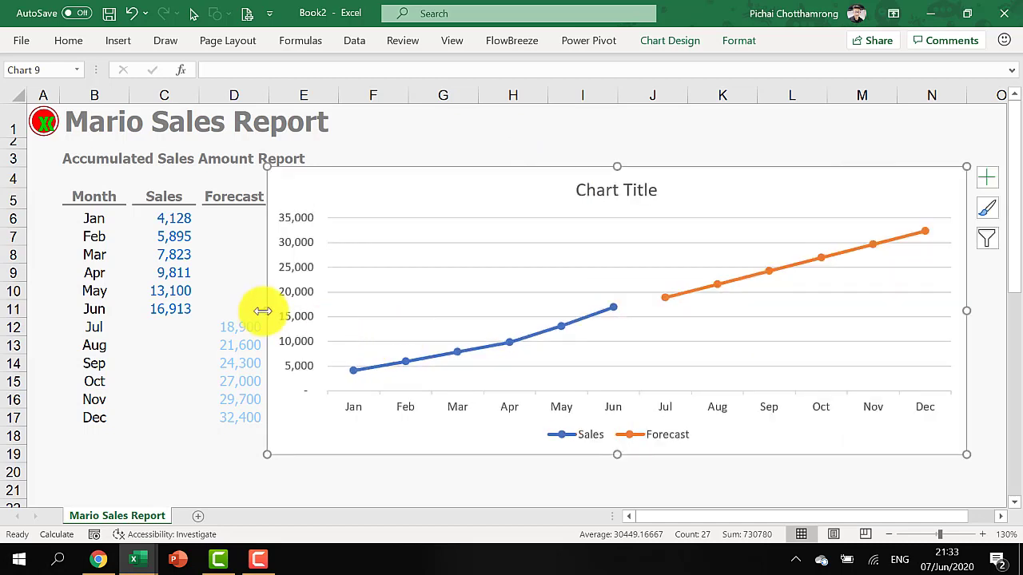
drag(262, 310, 456, 370)
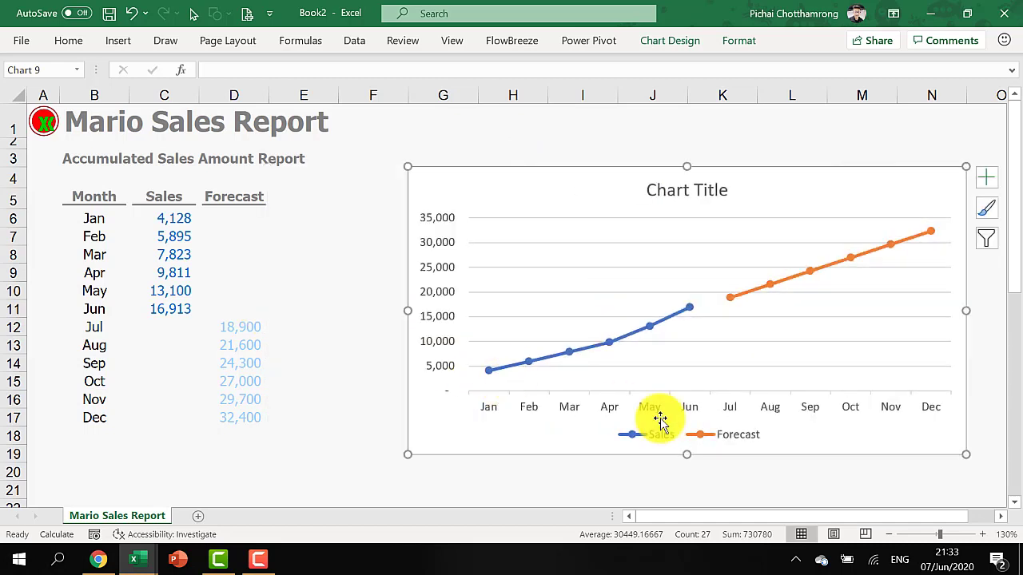
Step: Delete the legend and the vertical axis from the chart
right_click(636, 435)
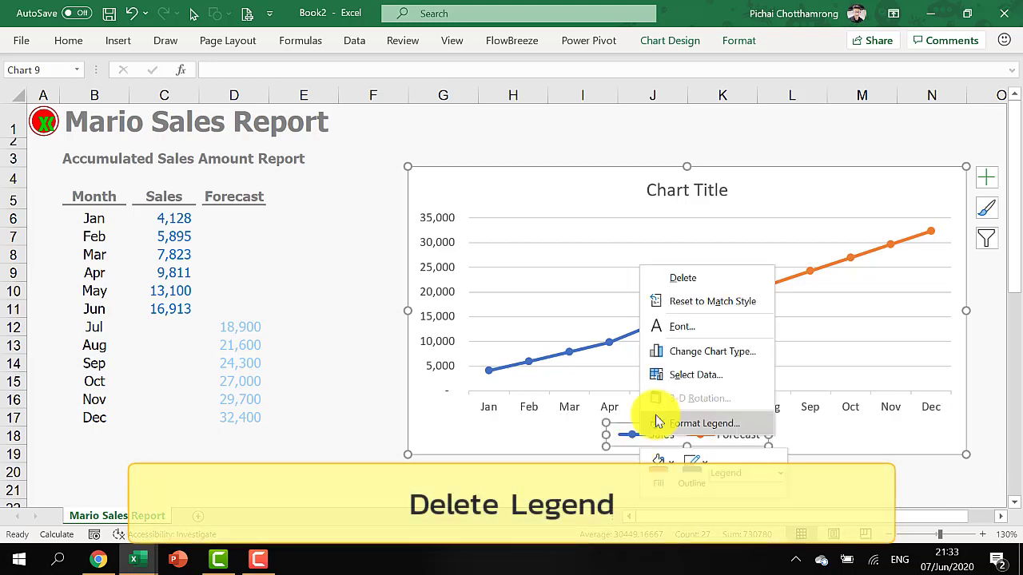
click(682, 279)
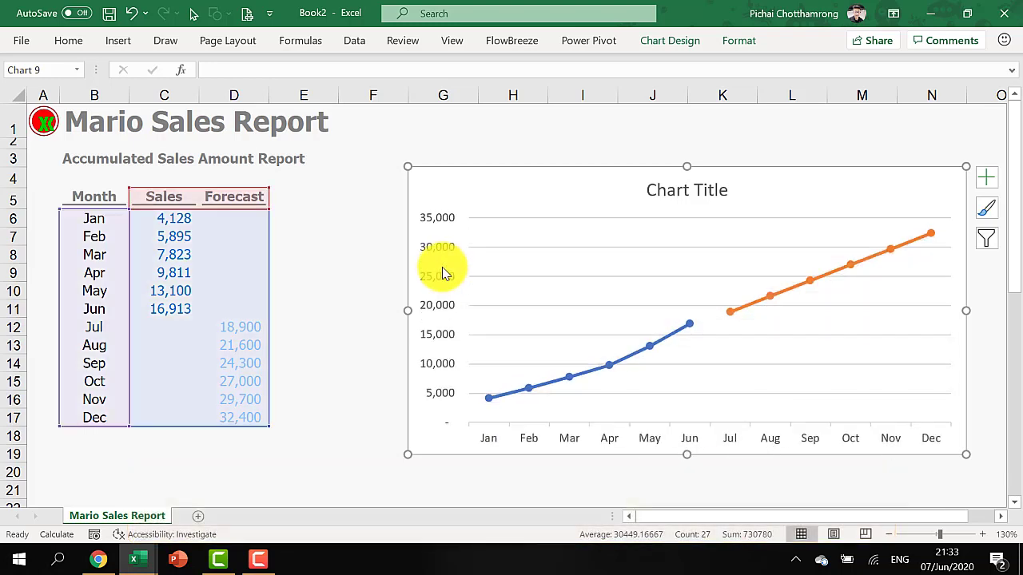
right_click(442, 275)
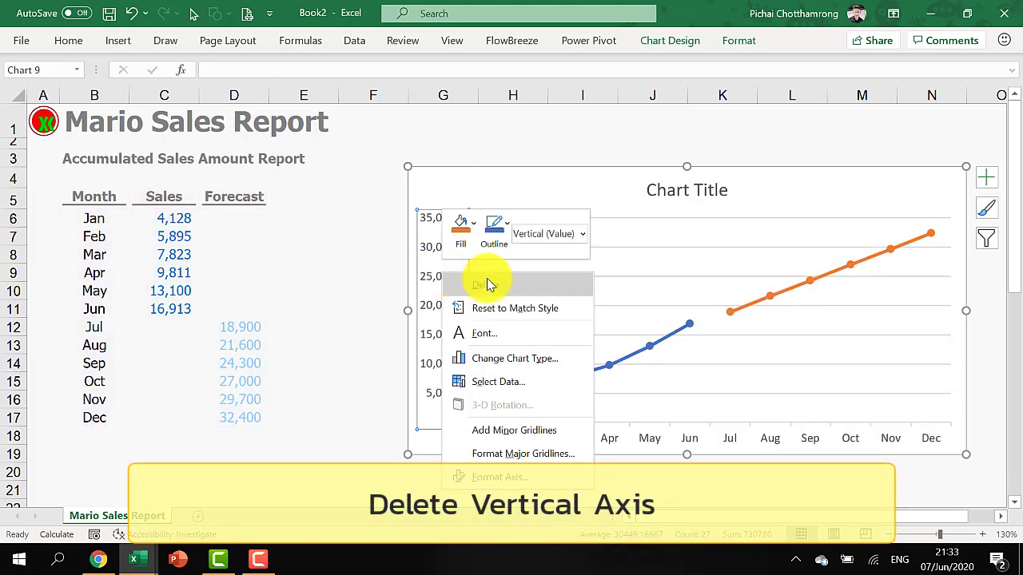
click(488, 282)
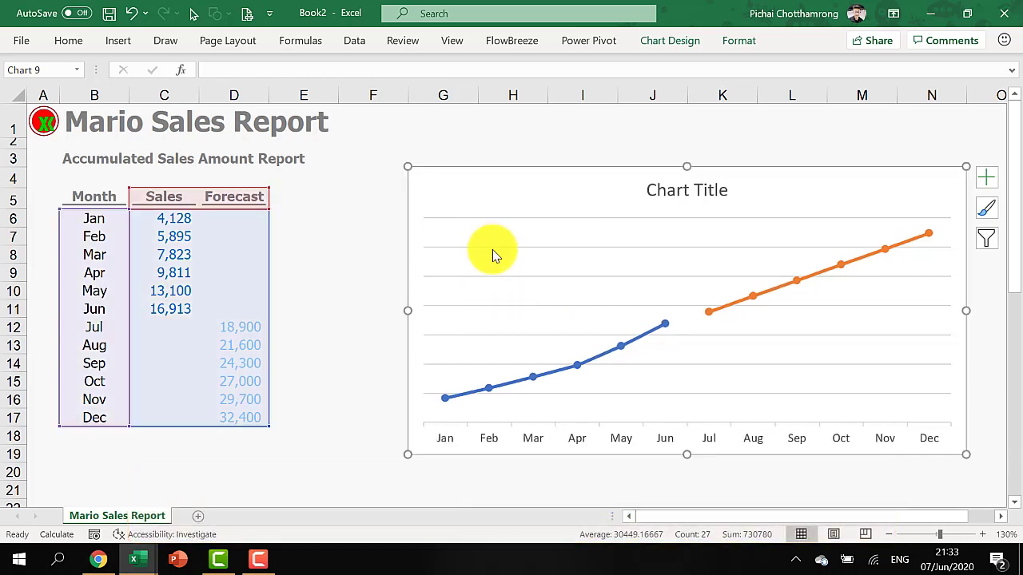
Step: Delete the horizontal gridlines and the chart title
right_click(492, 252)
click(536, 261)
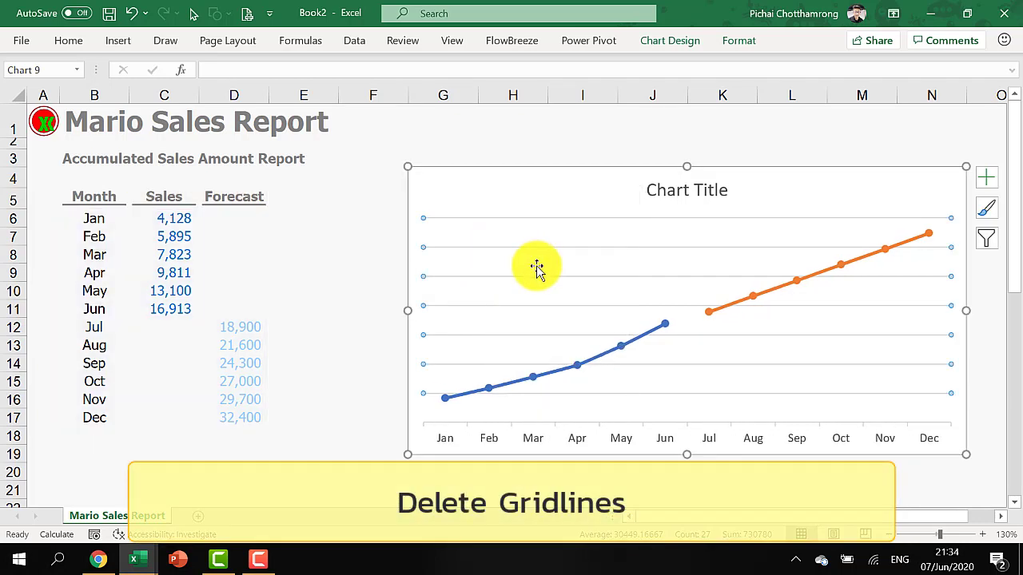
right_click(678, 194)
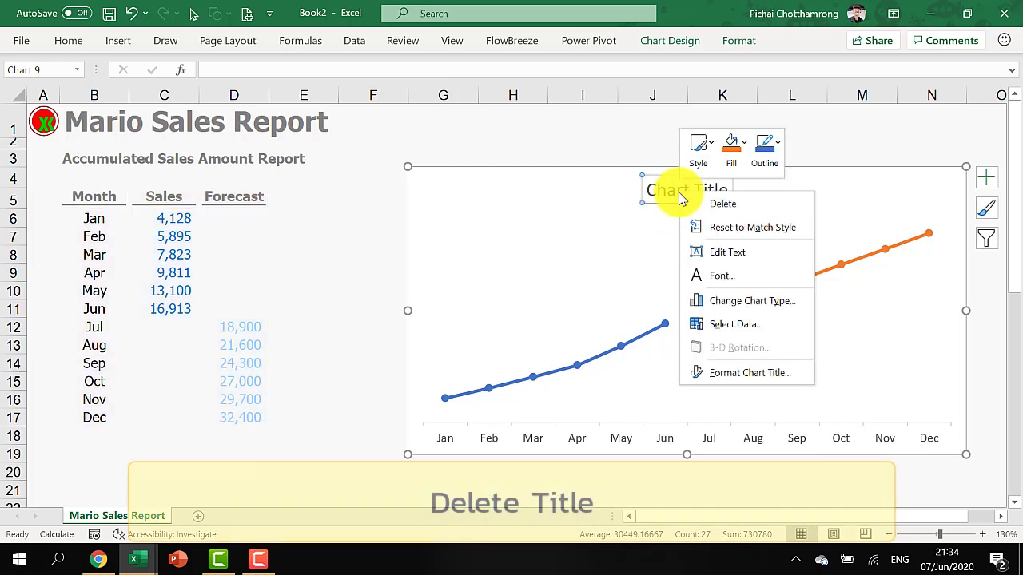
click(739, 207)
Step: Shrink the plot area from above to leave empty space over the data points inside the chart
click(628, 231)
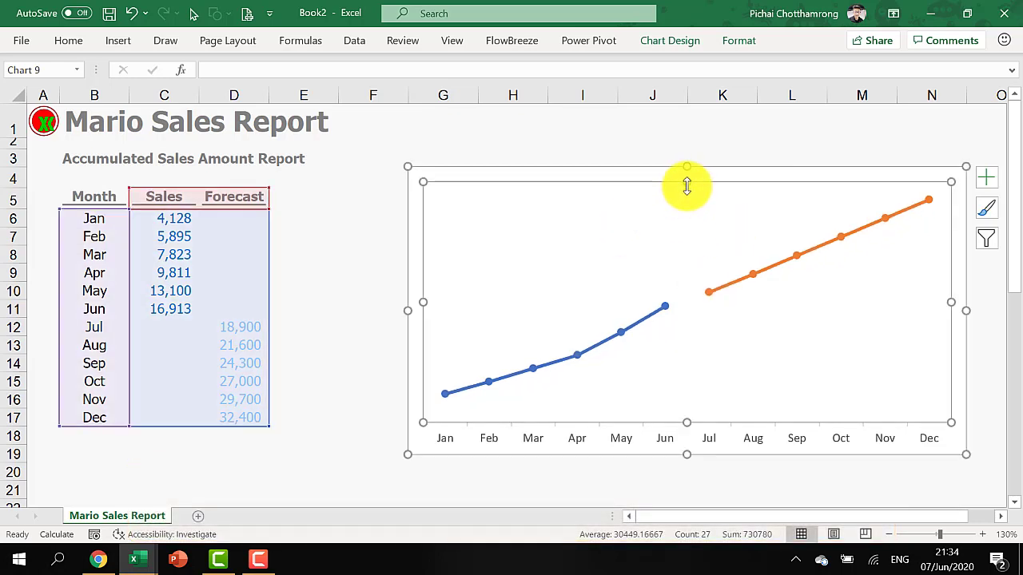
drag(686, 187, 687, 214)
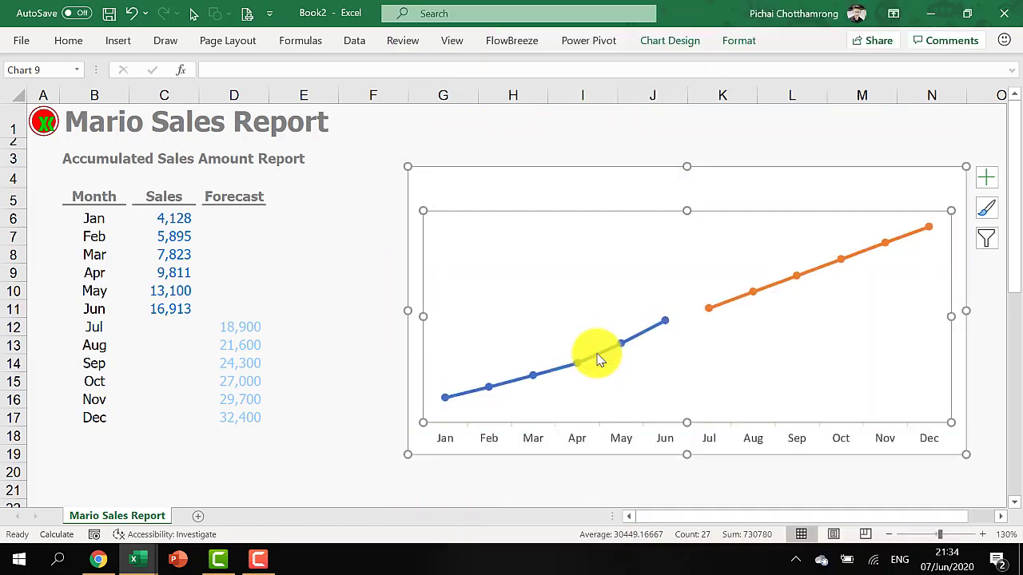
Step: Format the Sales series with No line so only its markers are drawn
right_click(598, 359)
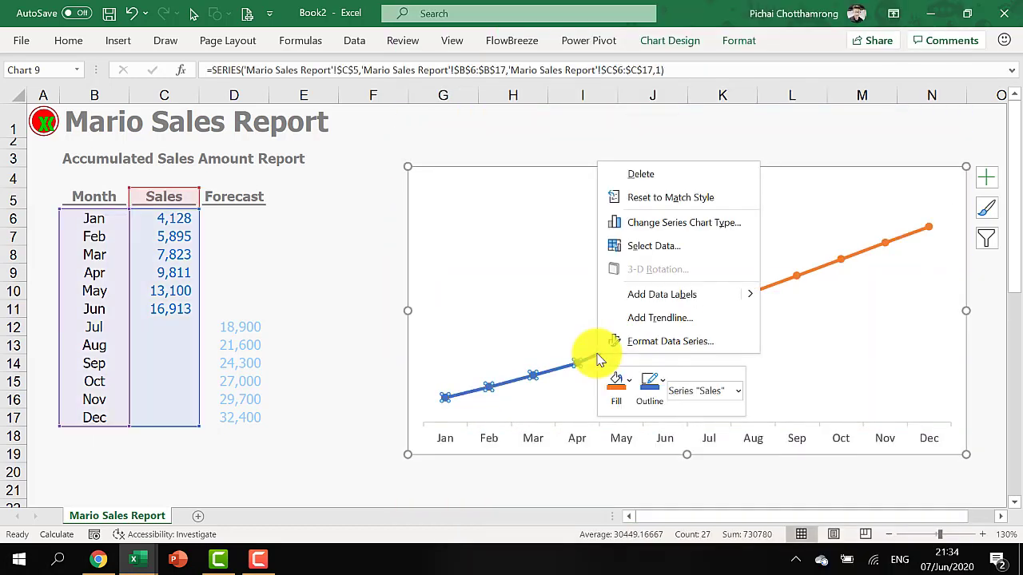
click(670, 341)
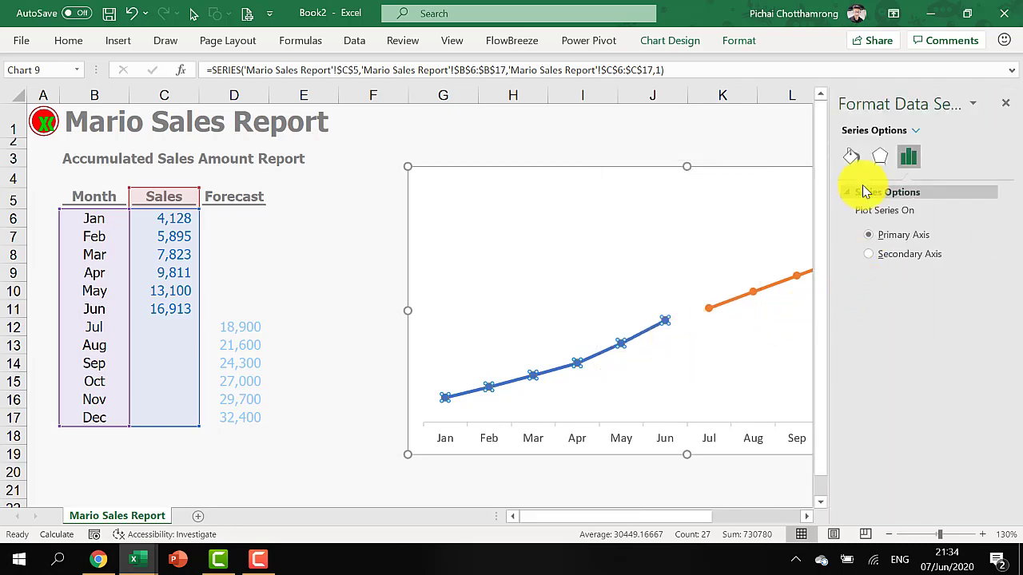
click(853, 158)
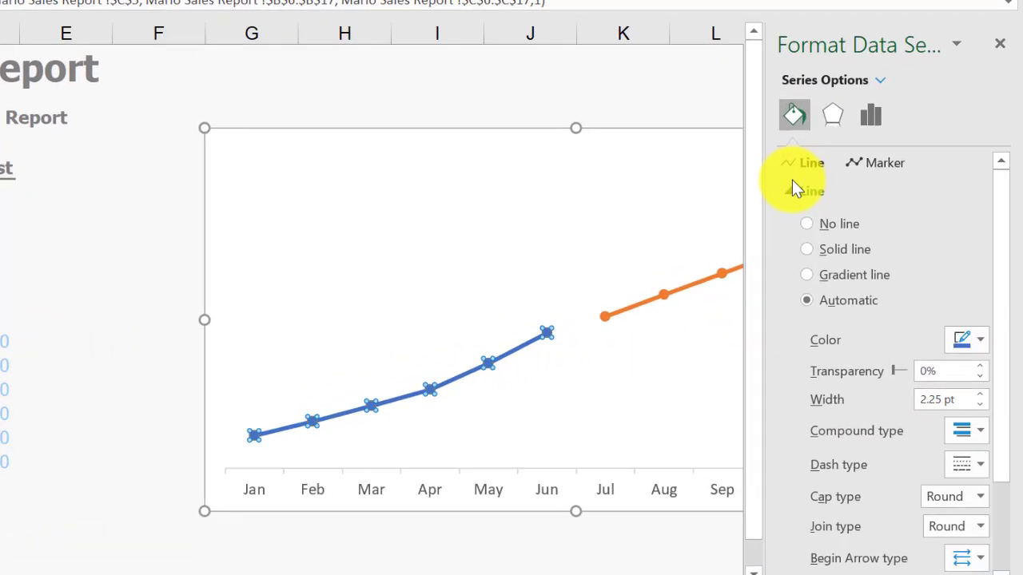
click(825, 216)
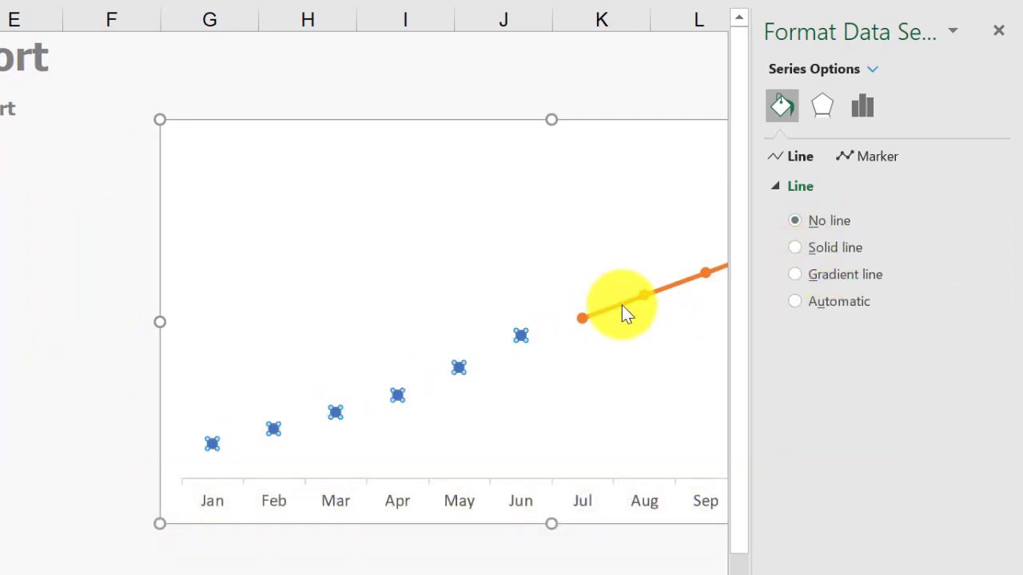
Step: Set the Forecast series to No line as well and deselect the chart
click(621, 304)
click(809, 227)
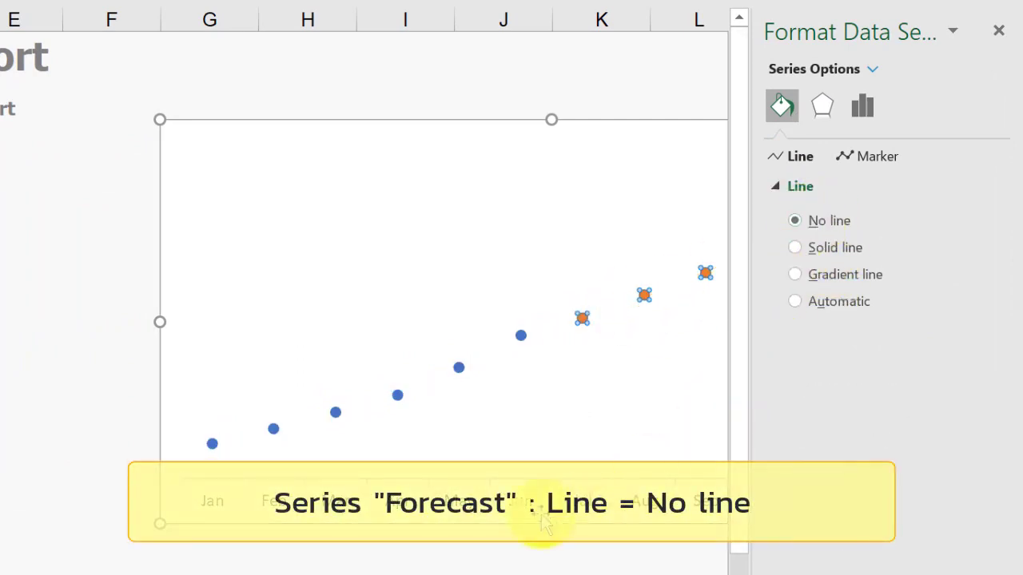
click(87, 283)
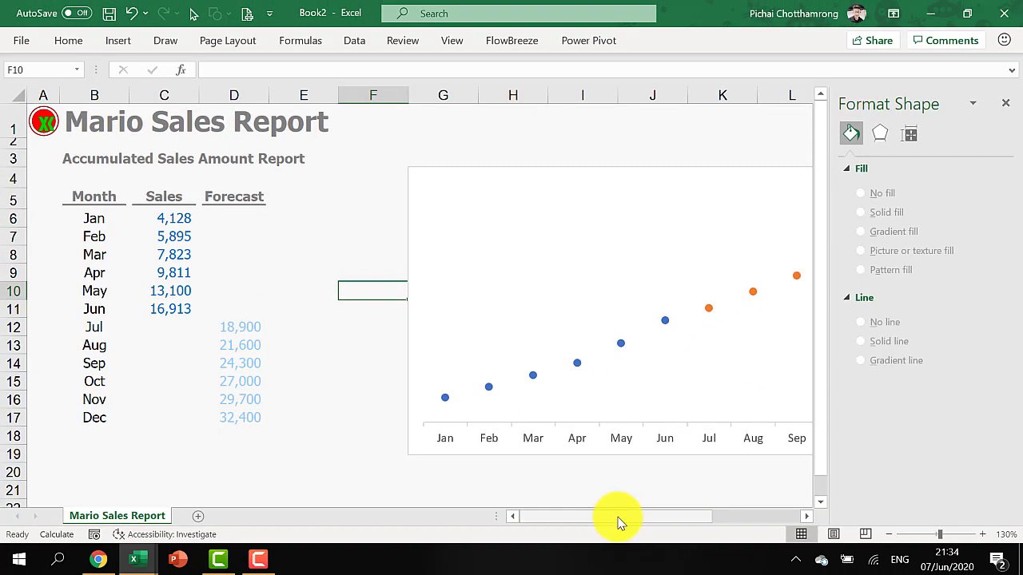
Step: Copy the brick picture below the chart and paste it onto the Sales series as its markers
drag(617, 521, 664, 516)
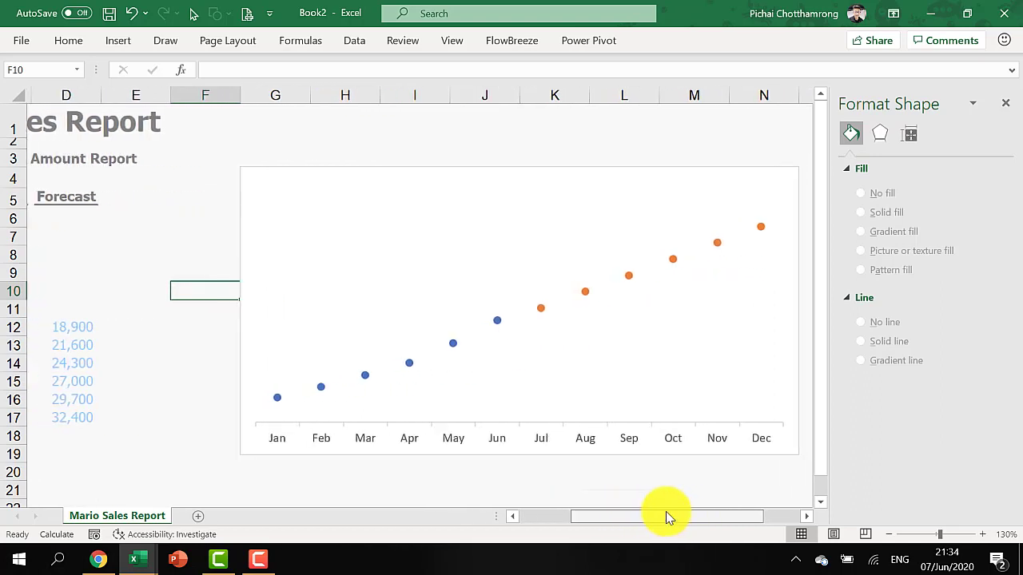
scroll(234, 404, down, 4)
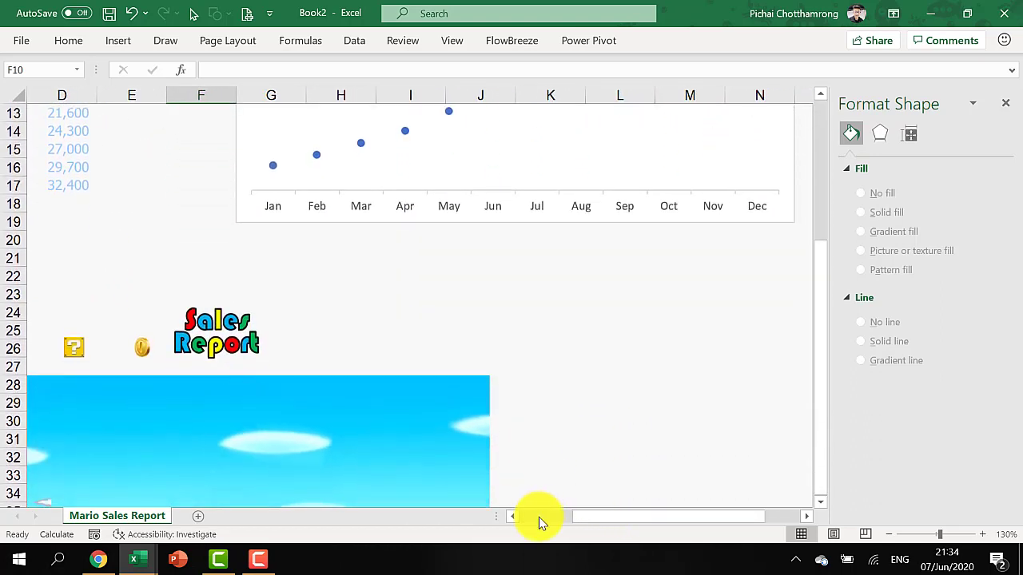
click(539, 517)
scroll(439, 420, down, 1)
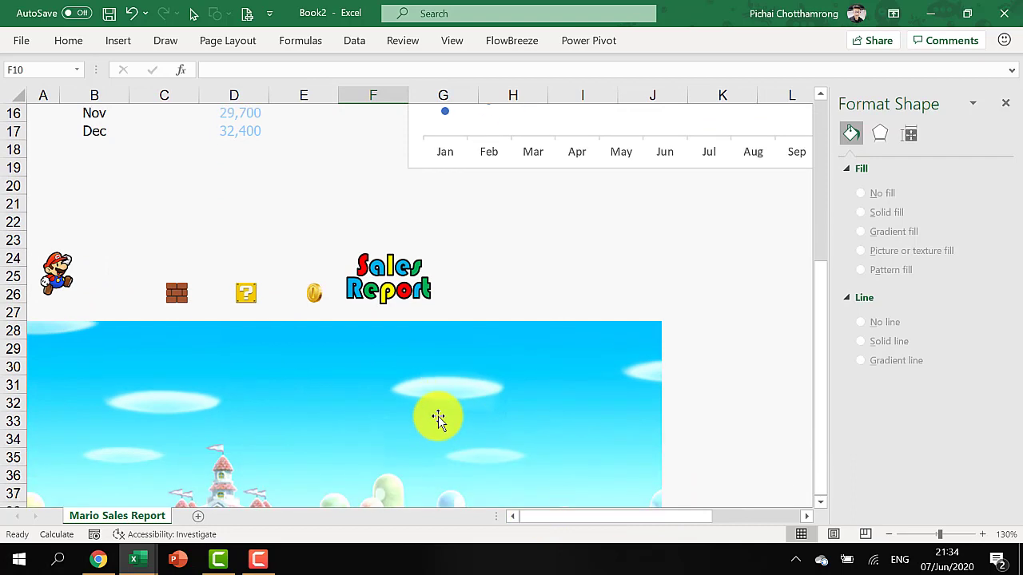
scroll(438, 418, down, 2)
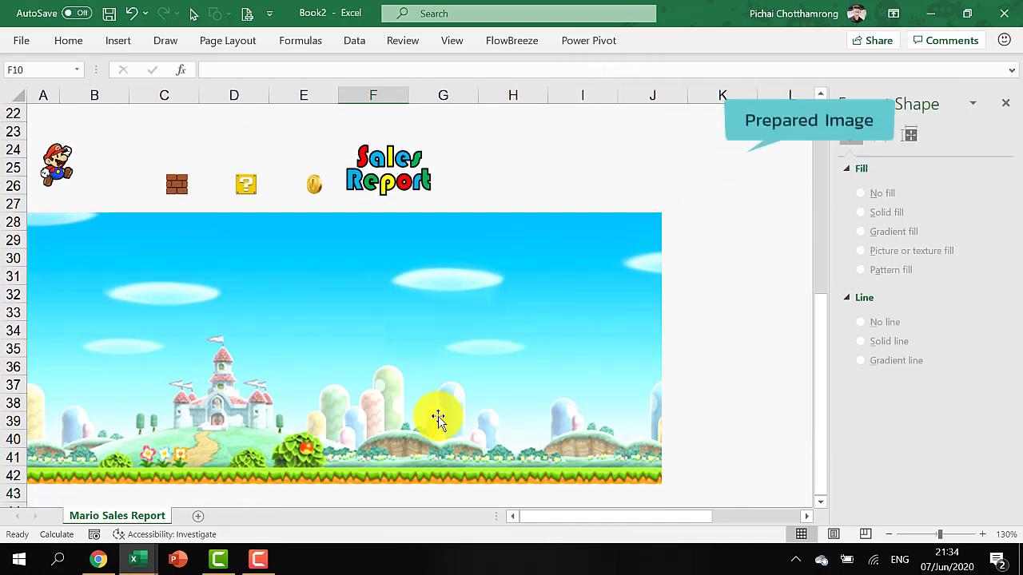
click(178, 184)
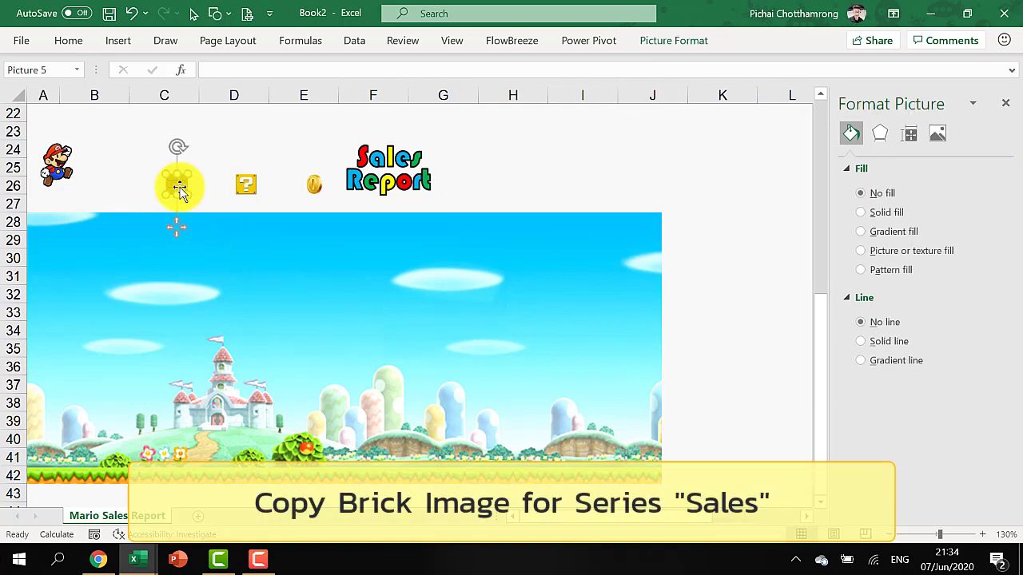
right_click(178, 186)
click(210, 222)
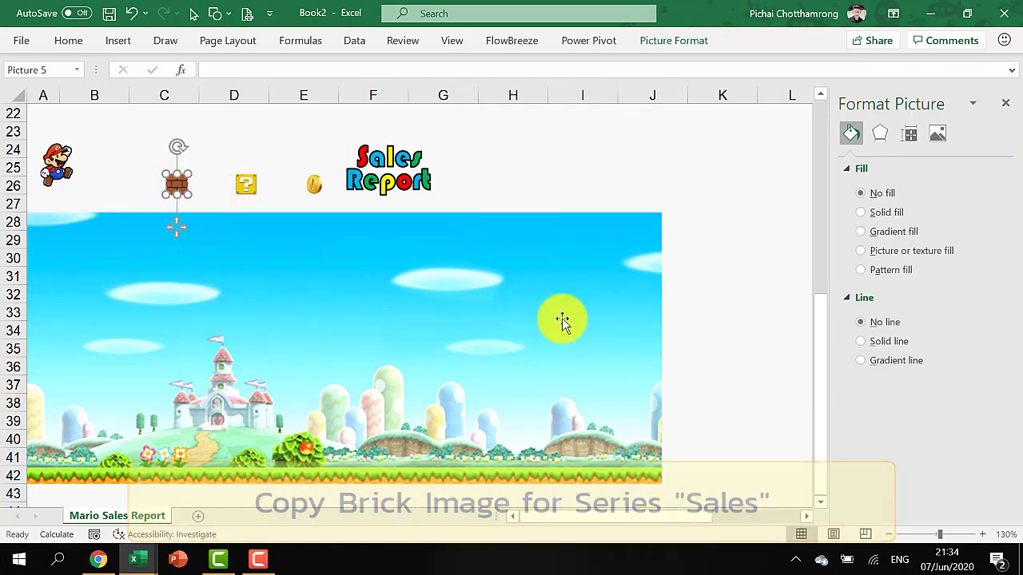
scroll(579, 317, up, 1)
scroll(579, 317, up, 7)
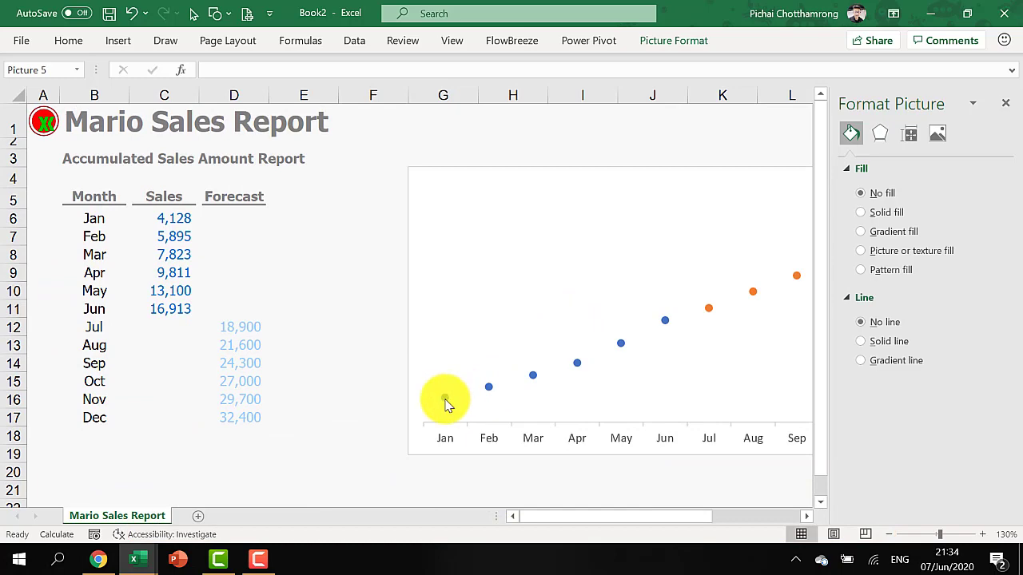
click(445, 401)
key(ctrl+v)
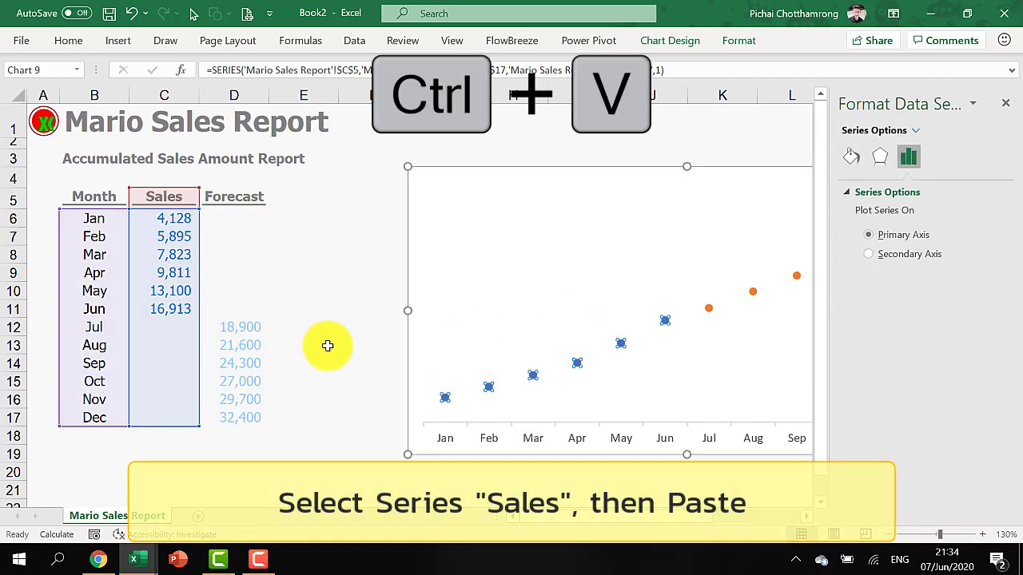
Step: Copy the yellow question-mark block picture and paste it onto the Forecast series as its markers
scroll(328, 345, down, 4)
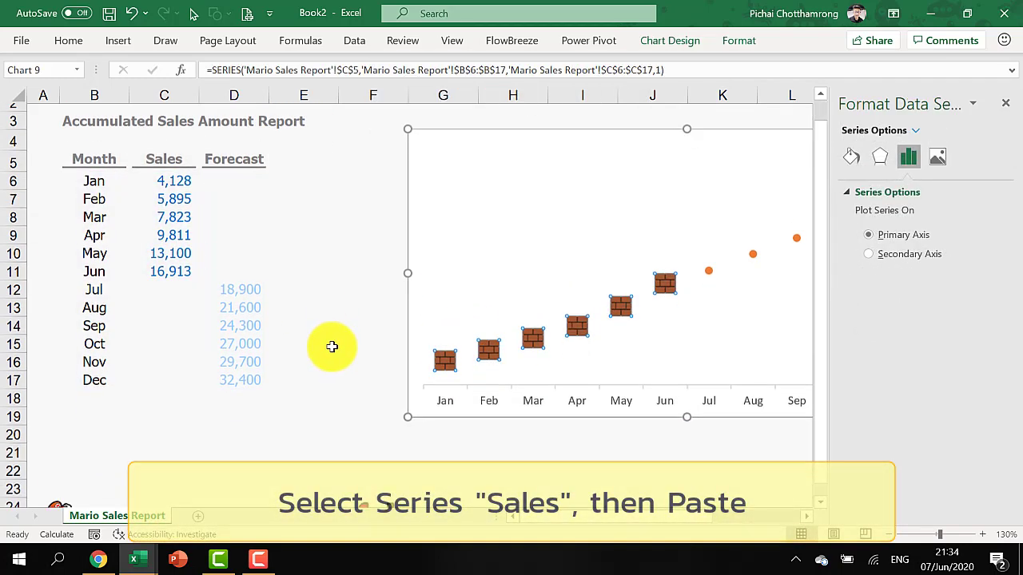
click(246, 348)
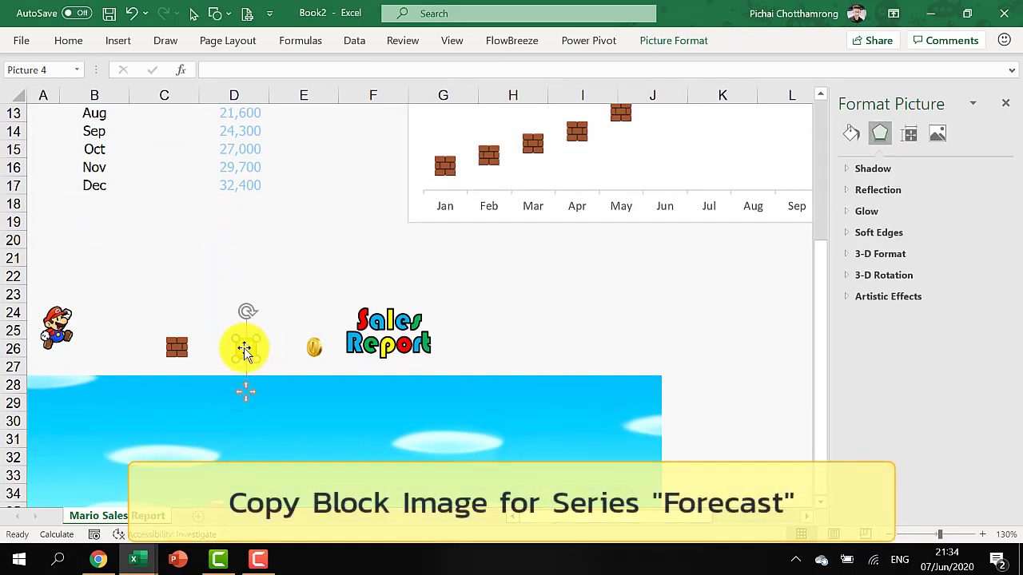
right_click(244, 356)
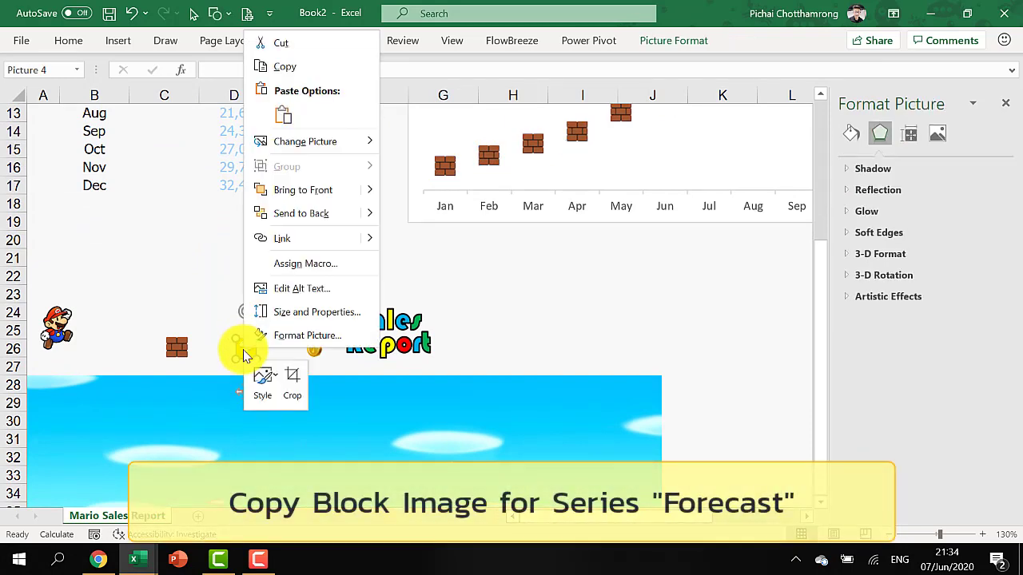
click(289, 67)
scroll(705, 289, up, 3)
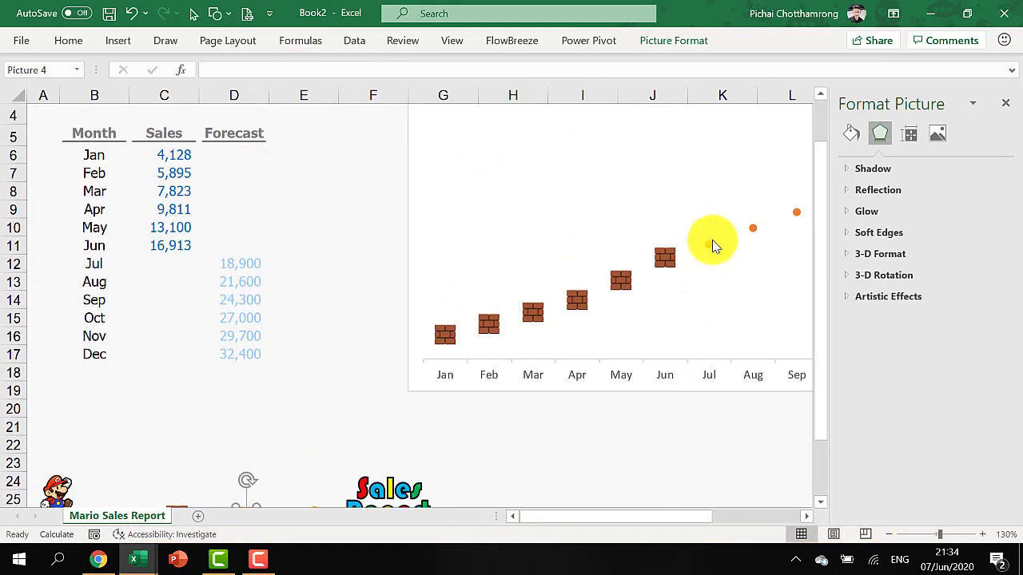
click(708, 249)
key(ctrl+v)
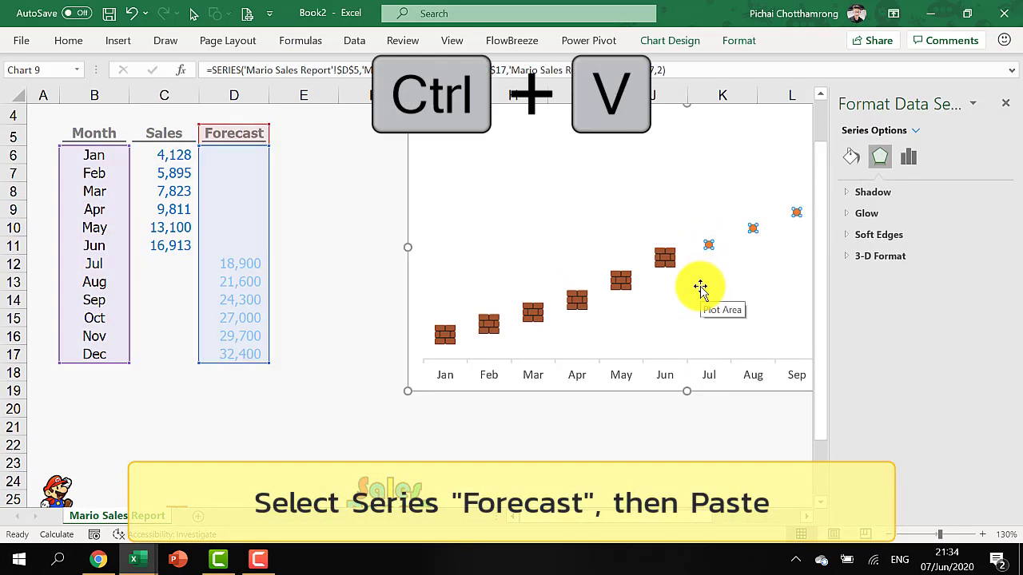
Step: Deselect the chart and close the formatting pane to give the sheet its full width
click(363, 322)
scroll(569, 279, up, 1)
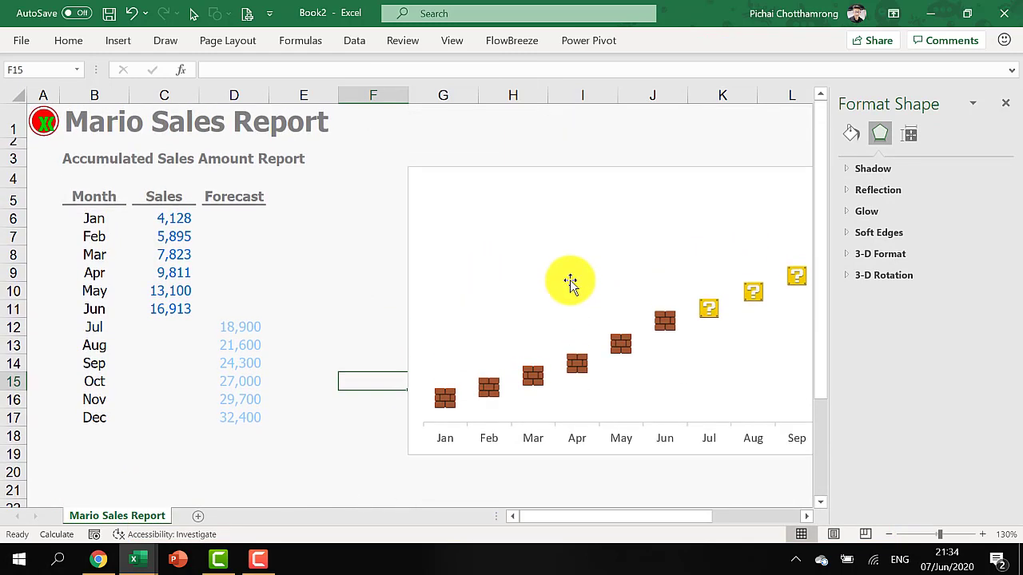
click(1000, 105)
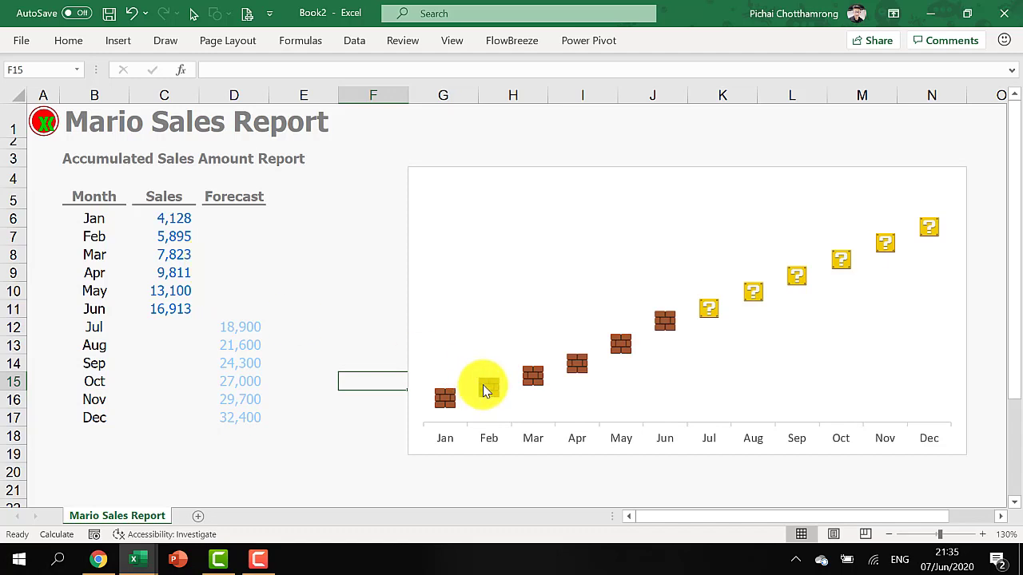
Step: Add data labels to the Sales series with label position Above, then close the formatting pane and deselect the chart
right_click(485, 389)
click(544, 331)
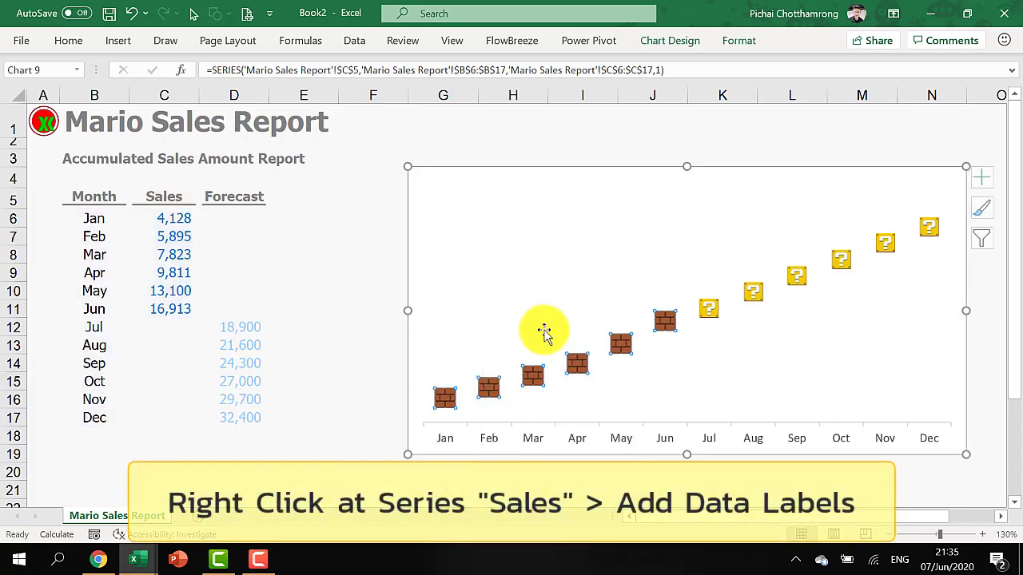
double_click(607, 366)
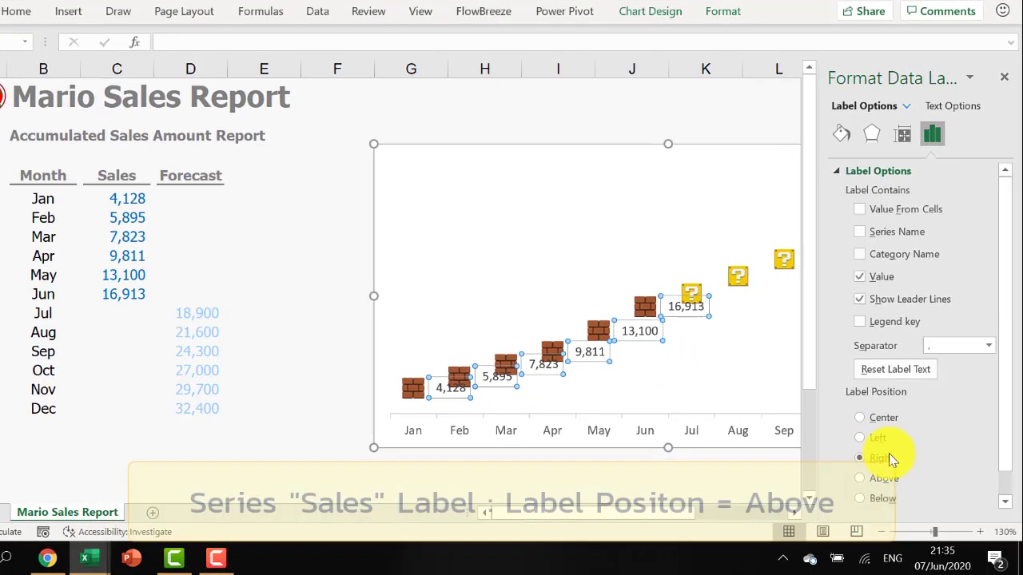
click(824, 437)
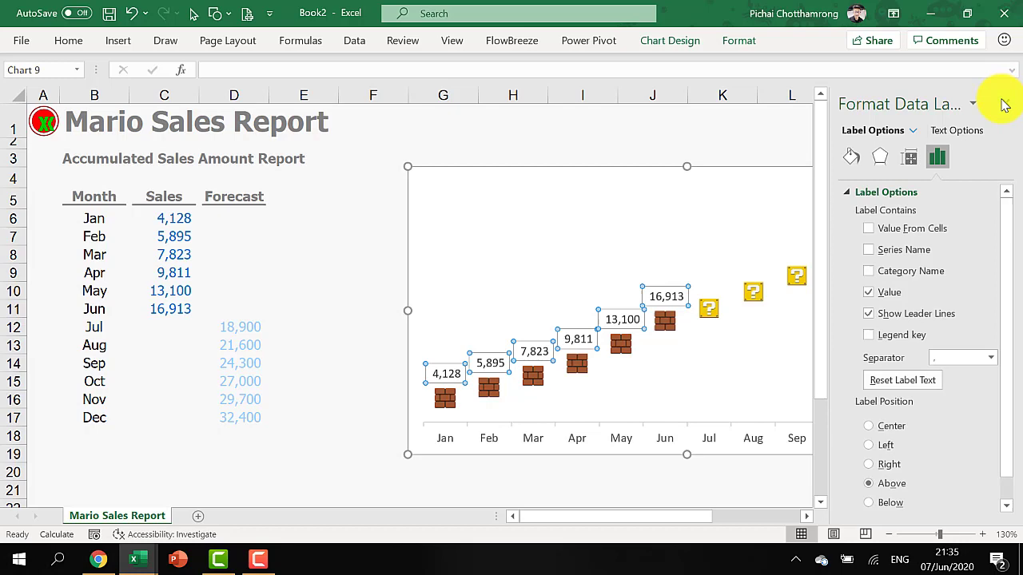
click(1004, 104)
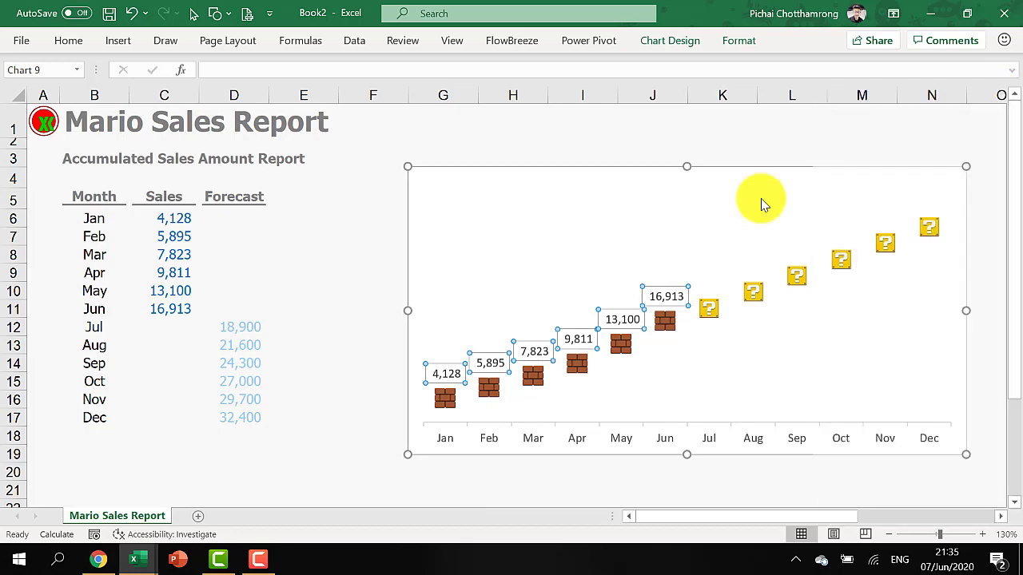
click(272, 287)
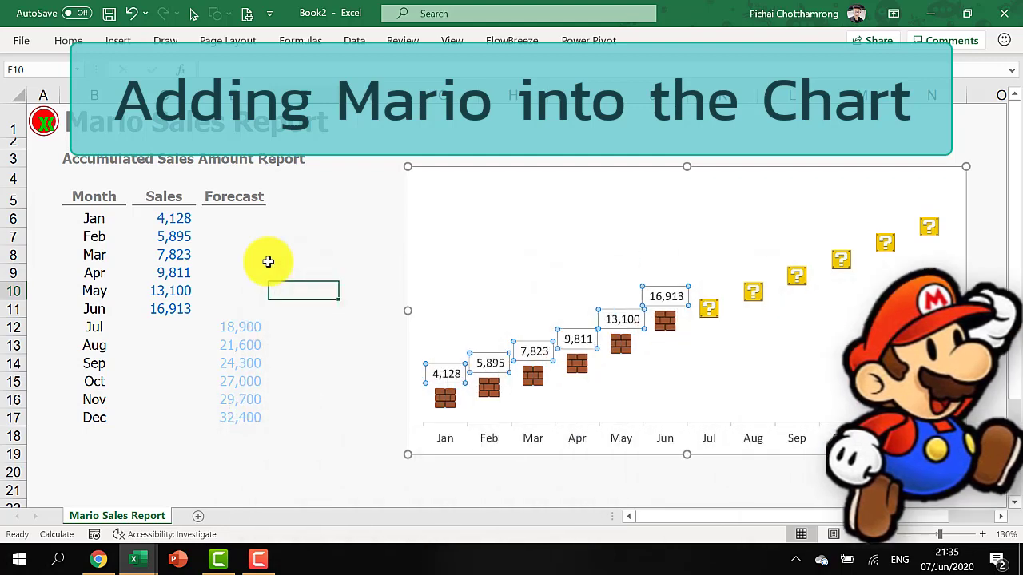
Step: Add the heading Mario in E5 and enter the formula =C11-6000 in the June row at E11
click(289, 197)
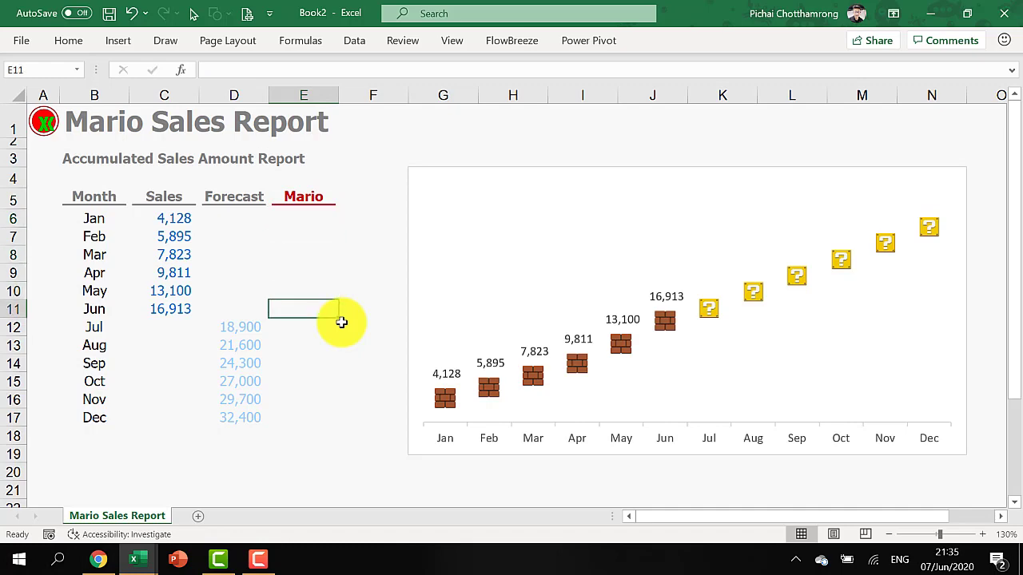
text(=)
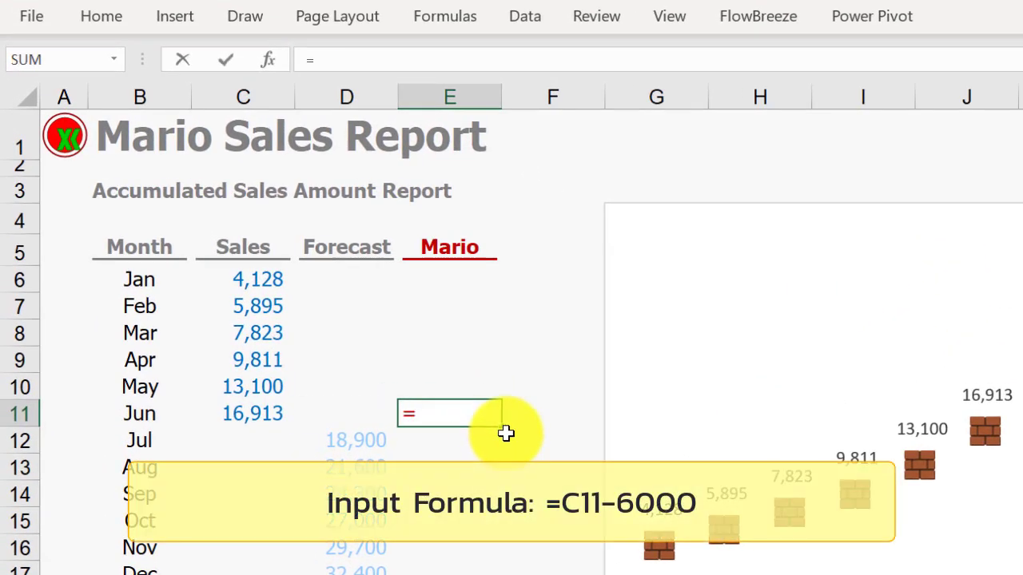
key(Left)
key(Left)
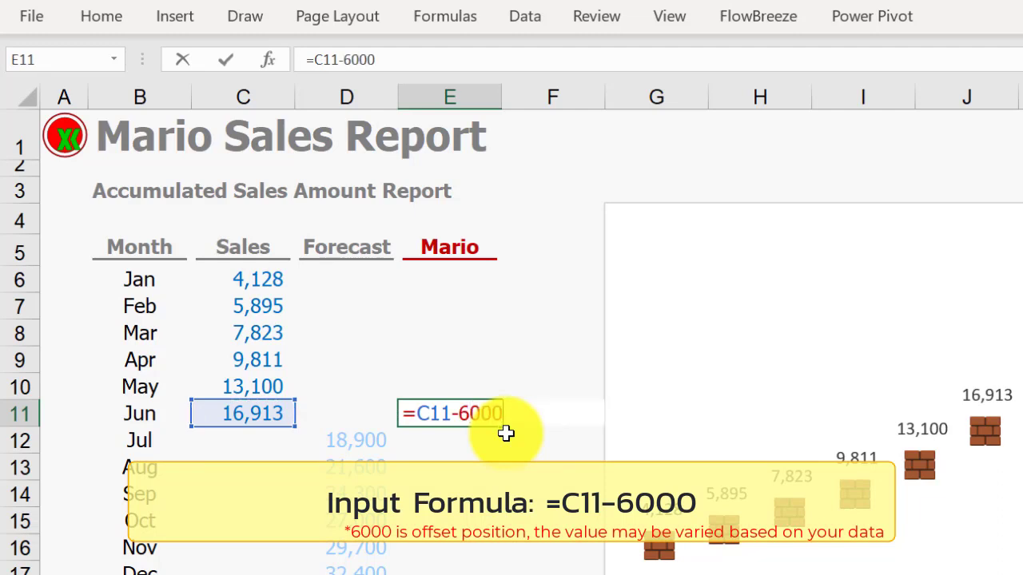
text(-6000)
key(Return)
key(Up)
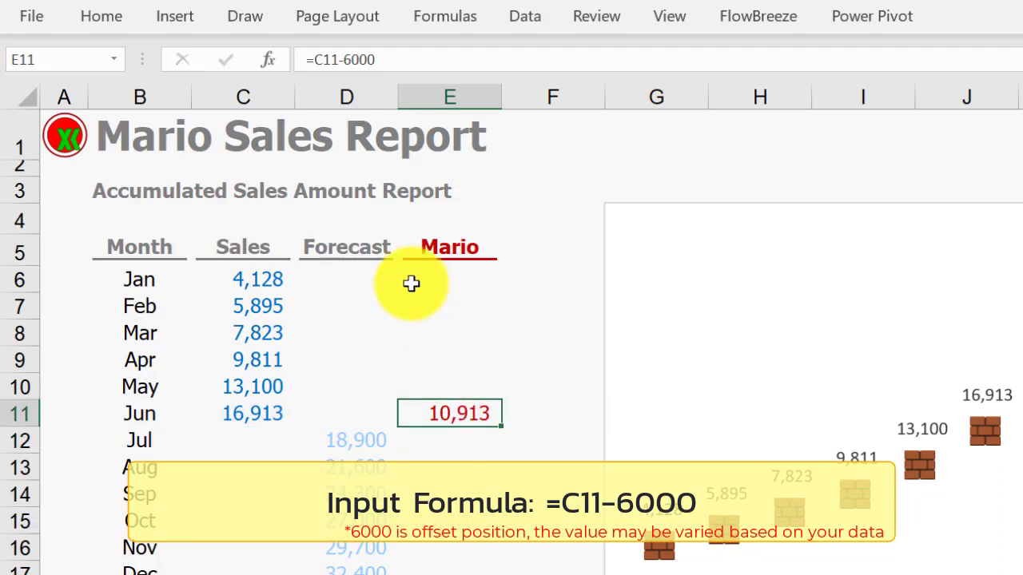
Step: Copy the Mario column range E5:E17 and paste it into the chart as a new series
drag(439, 243, 453, 548)
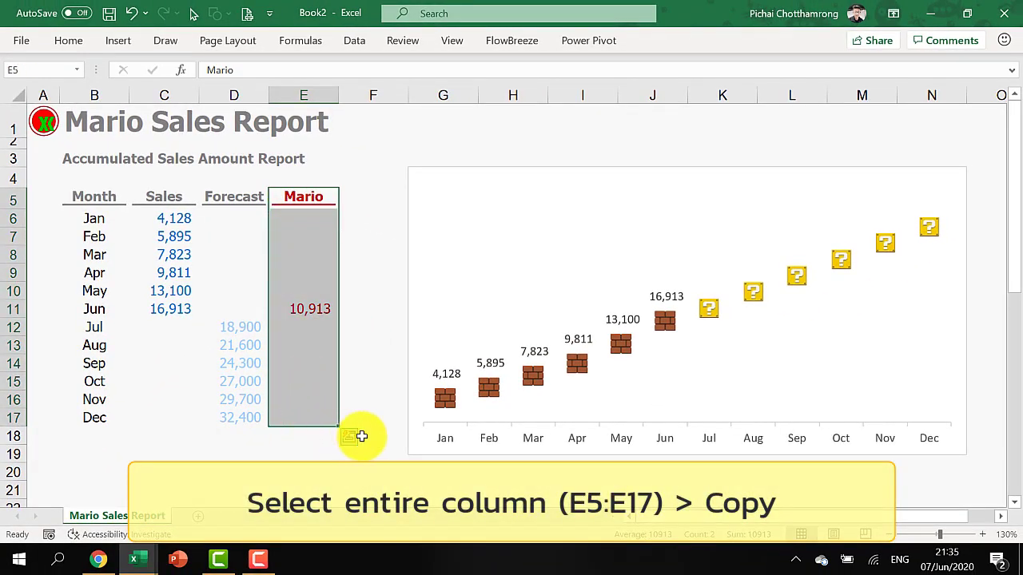
key(ctrl+c)
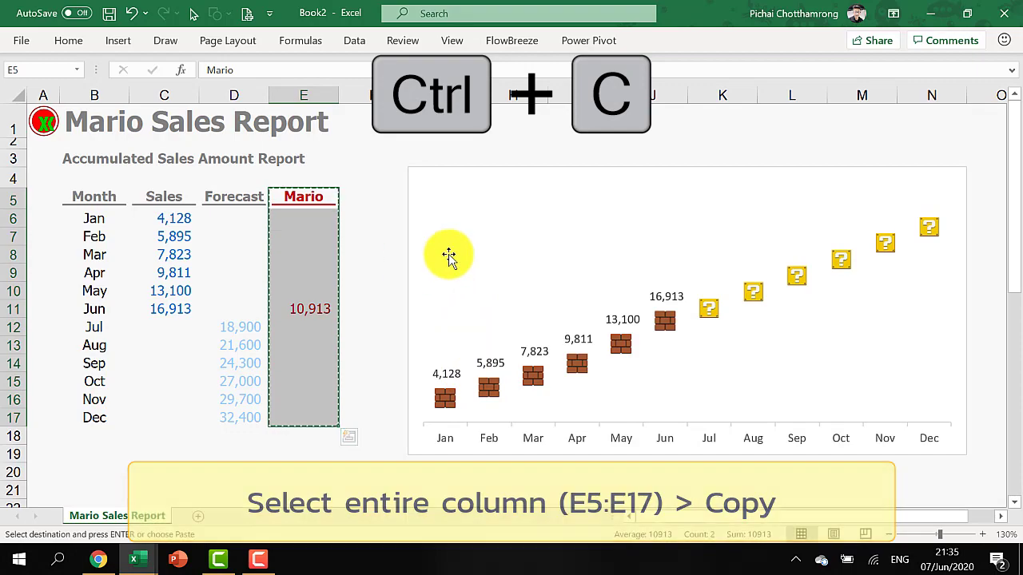
click(536, 267)
key(ctrl+v)
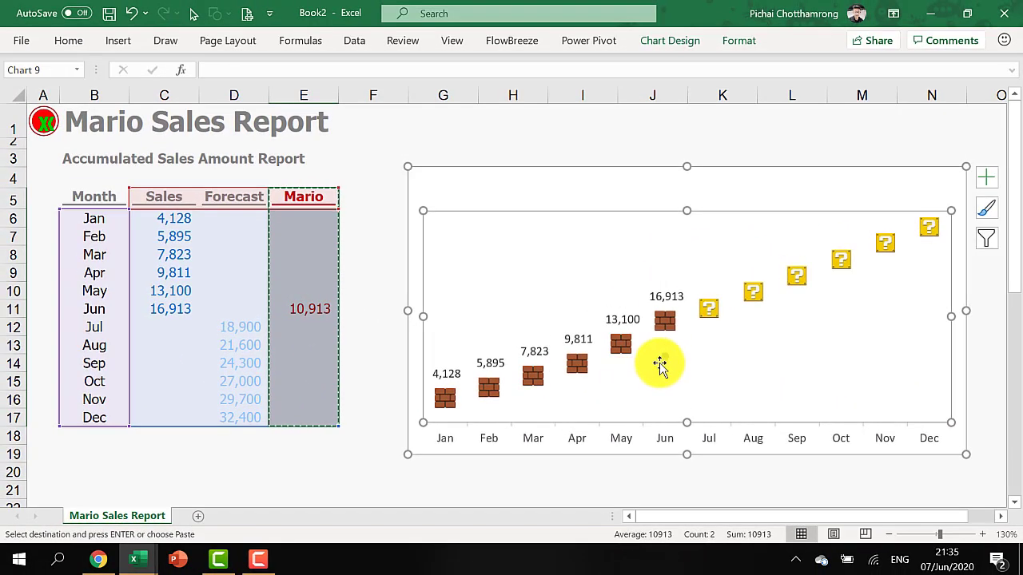
click(529, 306)
Step: Copy the Mario picture below the table, paste it onto the Mario series as its marker, and deselect the chart
click(663, 360)
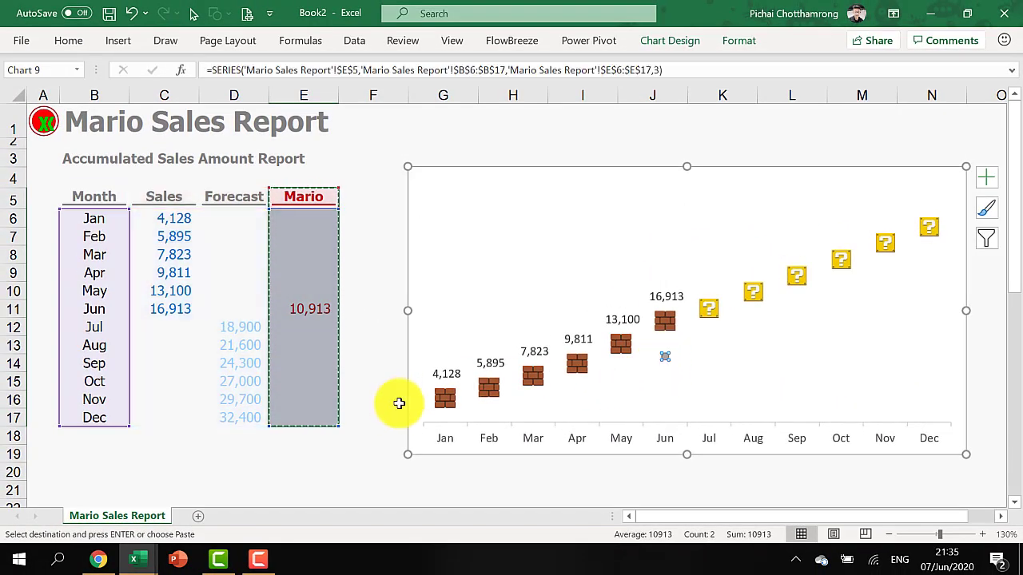
scroll(50, 391, down, 3)
click(51, 386)
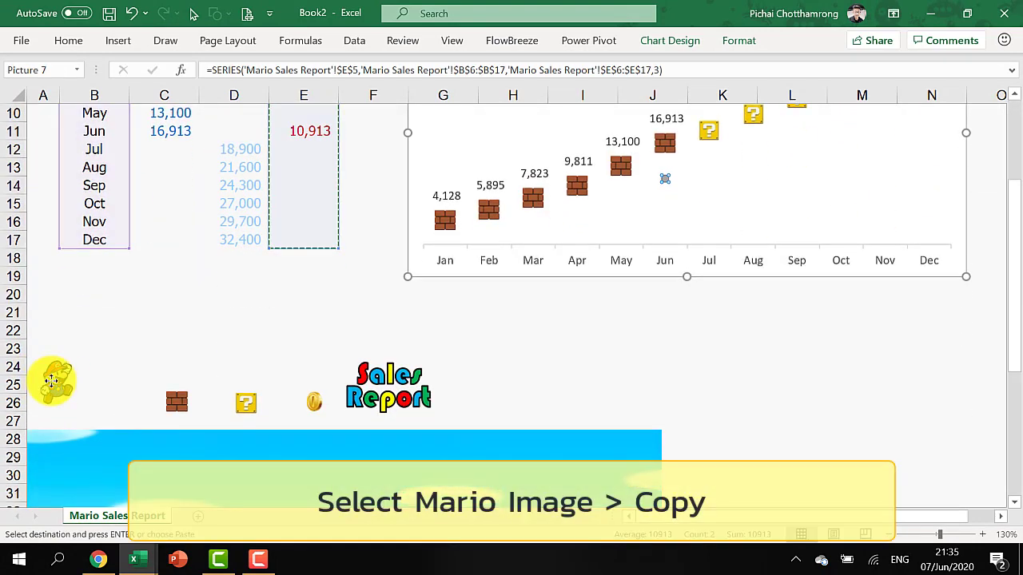
right_click(50, 386)
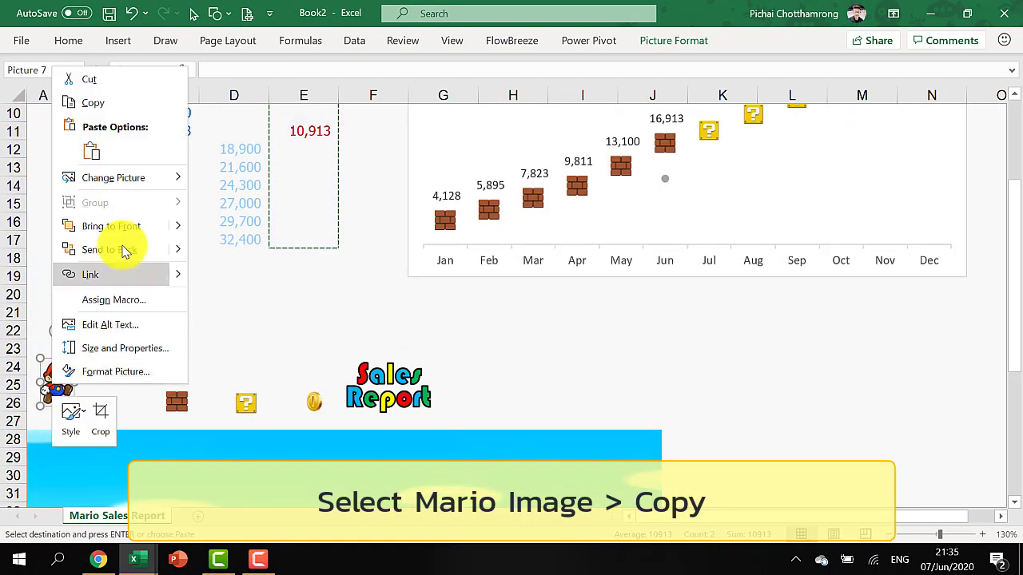
click(125, 108)
scroll(577, 328, up, 3)
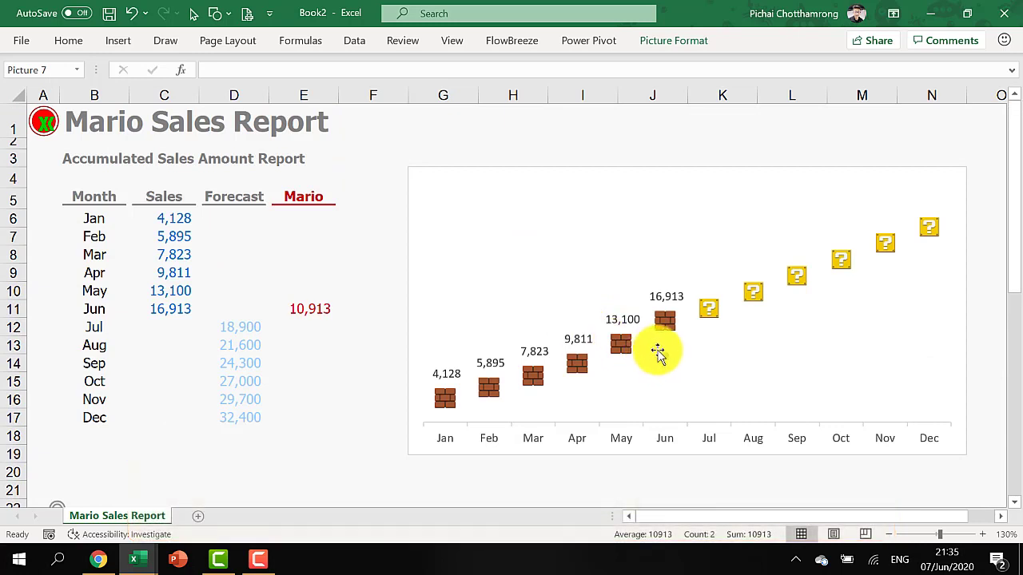
click(664, 357)
key(ctrl+v)
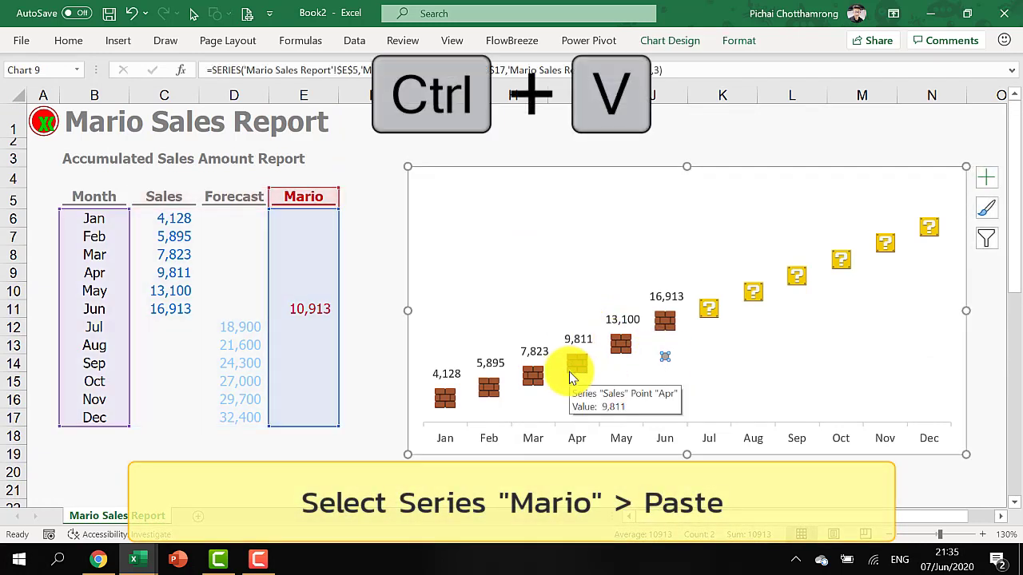
click(373, 329)
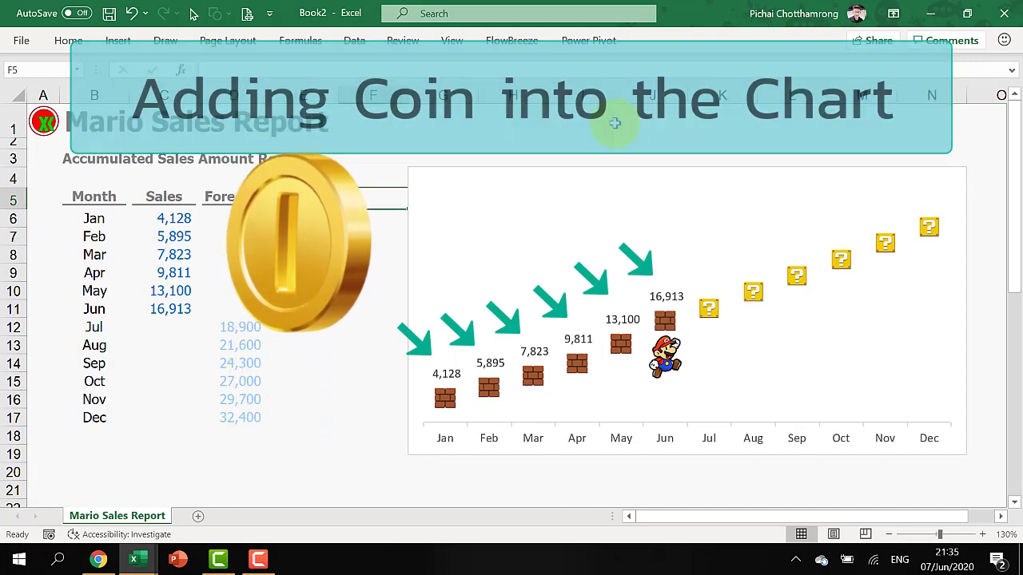
Step: Enter the heading Coin in F5 and the coin offset value 7000 above it in F4
text(Coi)
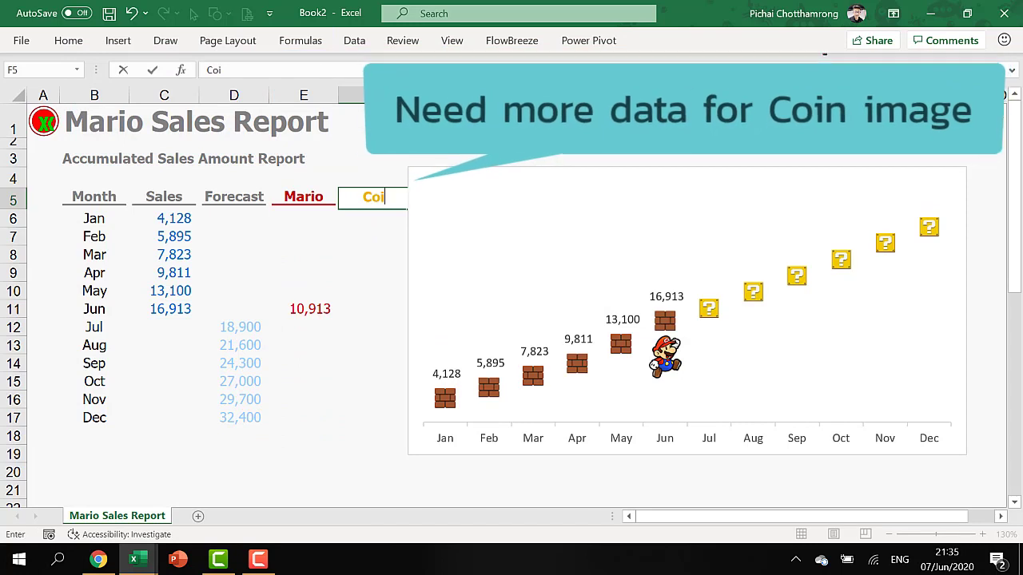
text(n)
key(Up)
key(Up)
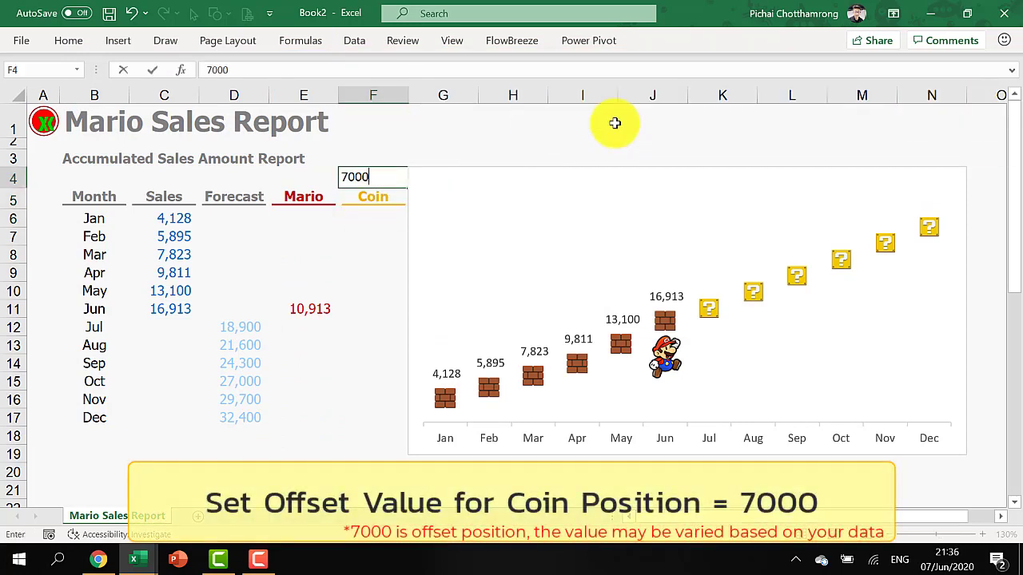
key(Return)
key(Down)
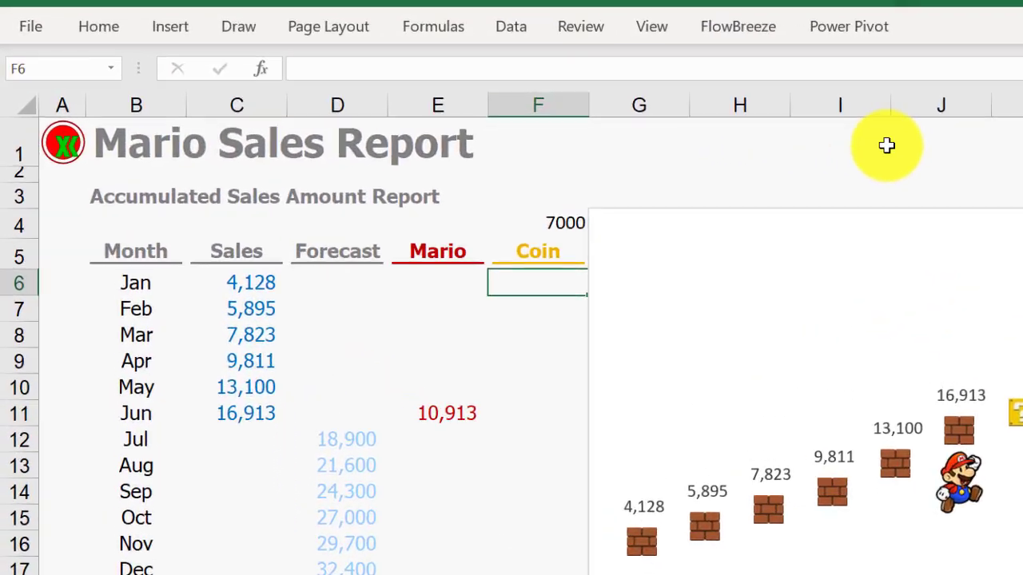
Step: Enter the formula =C6+$F$4 in F6 to add the fixed coin offset to January's sales
text(=)
key(Left)
key(Left)
key(Left)
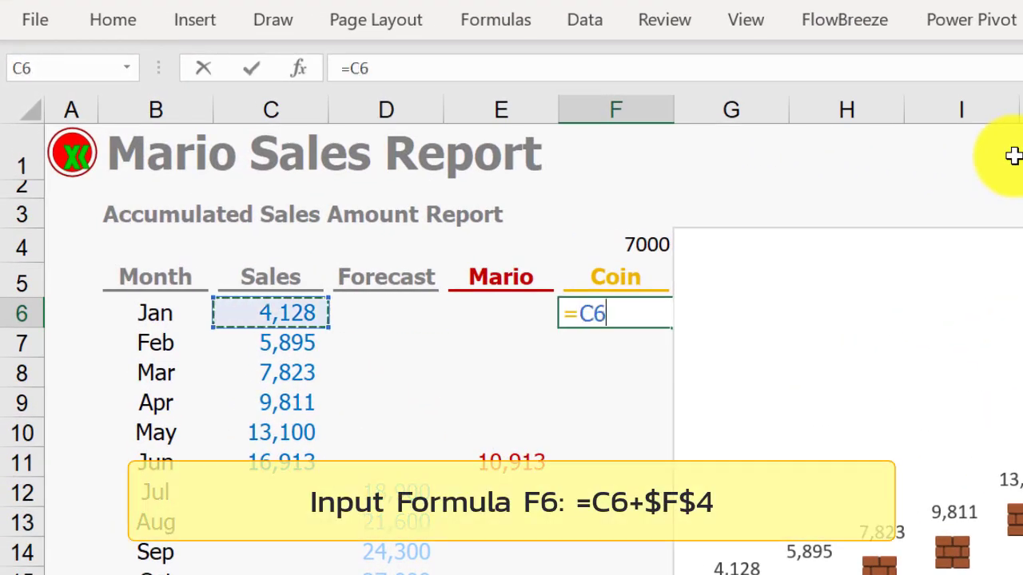
text(+)
key(Up)
key(Up)
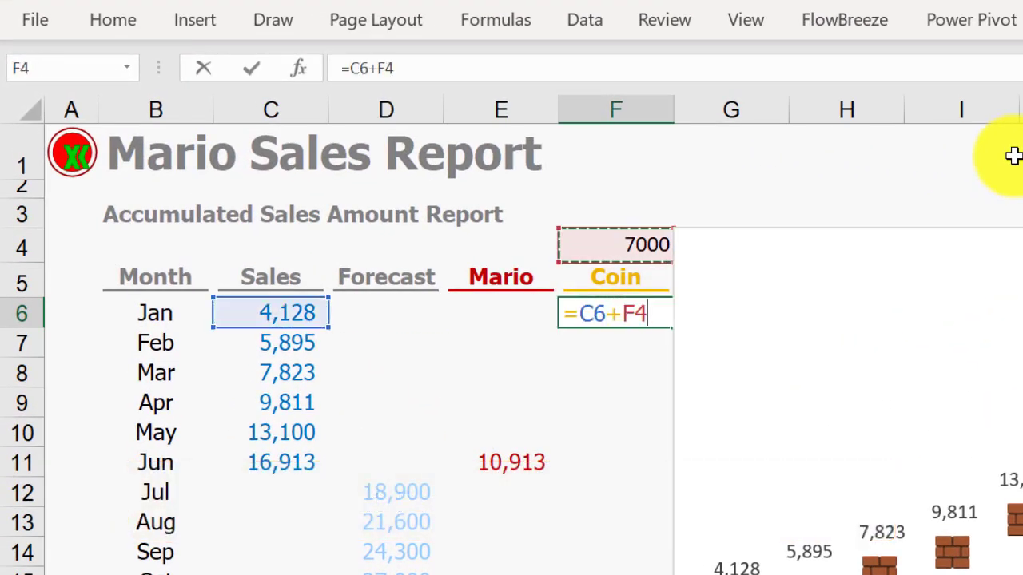
key(Return)
key(Up)
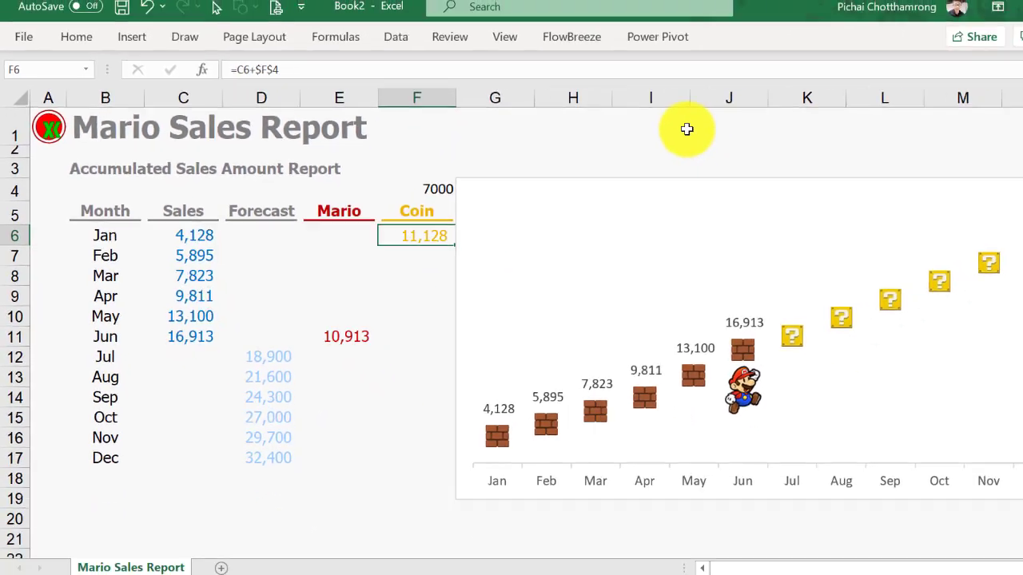
Step: Fill the coin formula from F6 down through the June row at F11
key(shift+Down)
key(shift+Down)
key(shift+Down)
key(shift+Down)
key(shift+Down)
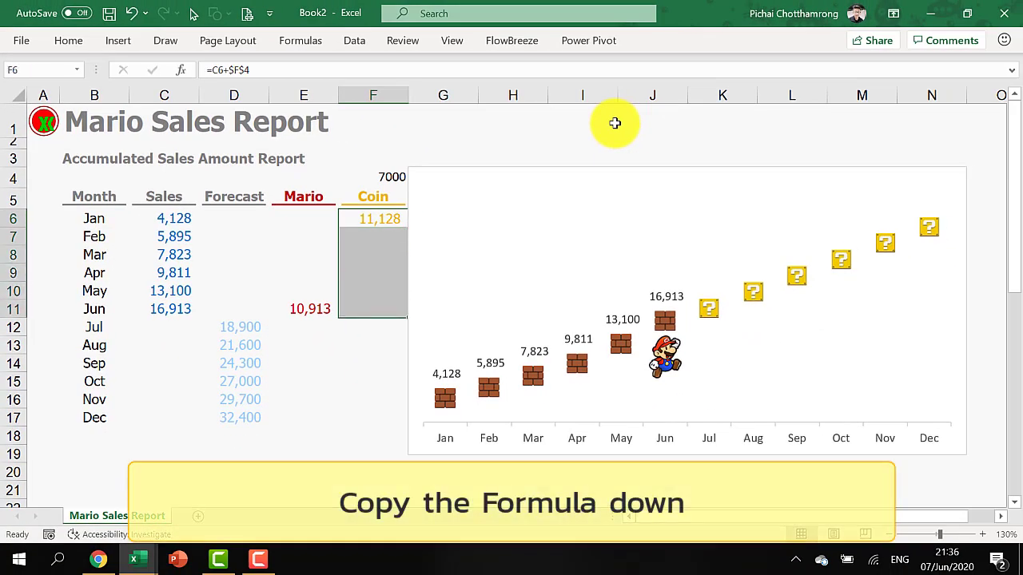
key(ctrl+d)
Step: Copy the Coin column range F5:F17 and paste it into the chart as a new series
key(shift+Up)
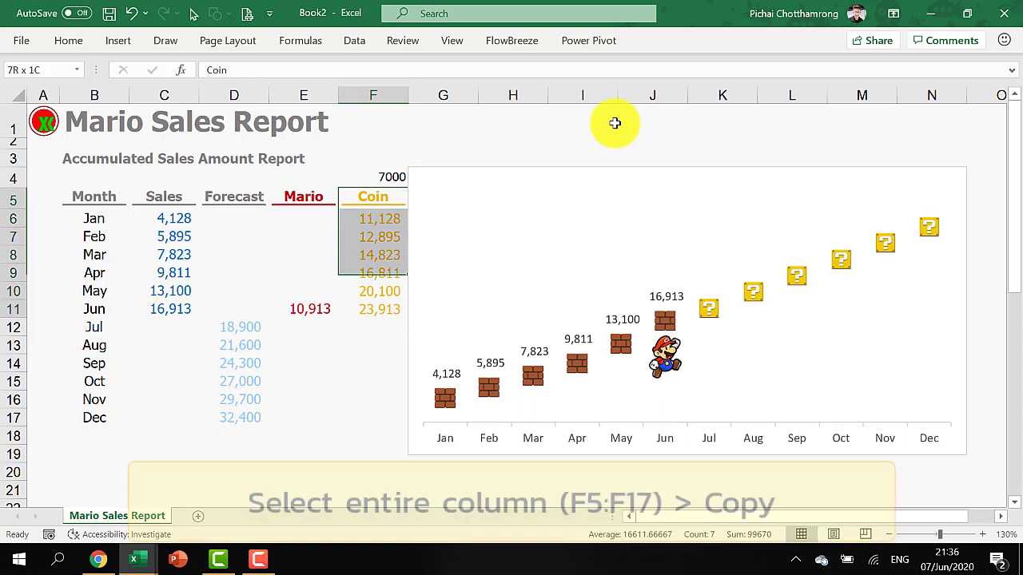
key(shift+Down)
key(shift+Down)
key(shift+Down)
key(shift+Down)
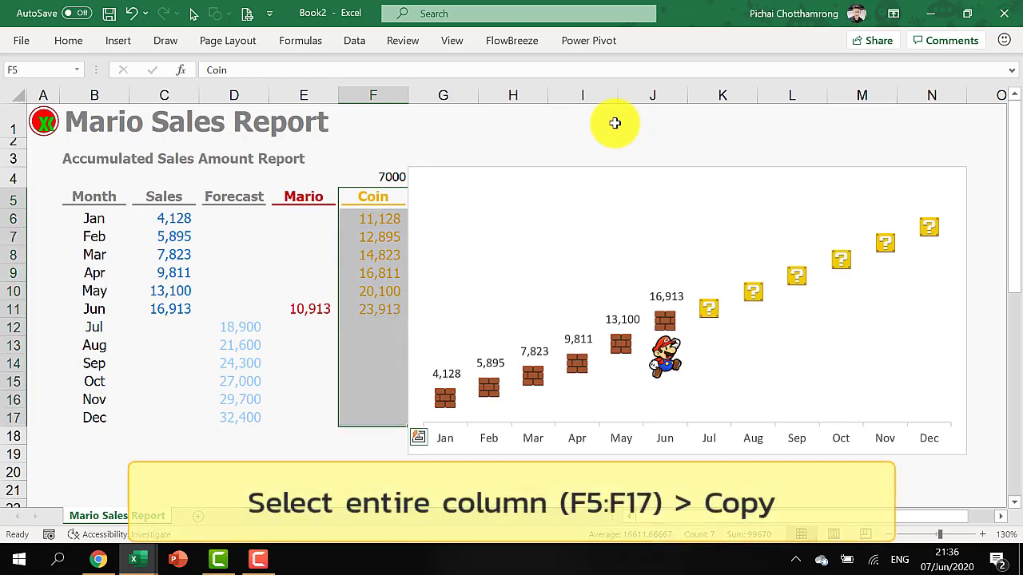
key(ctrl+c)
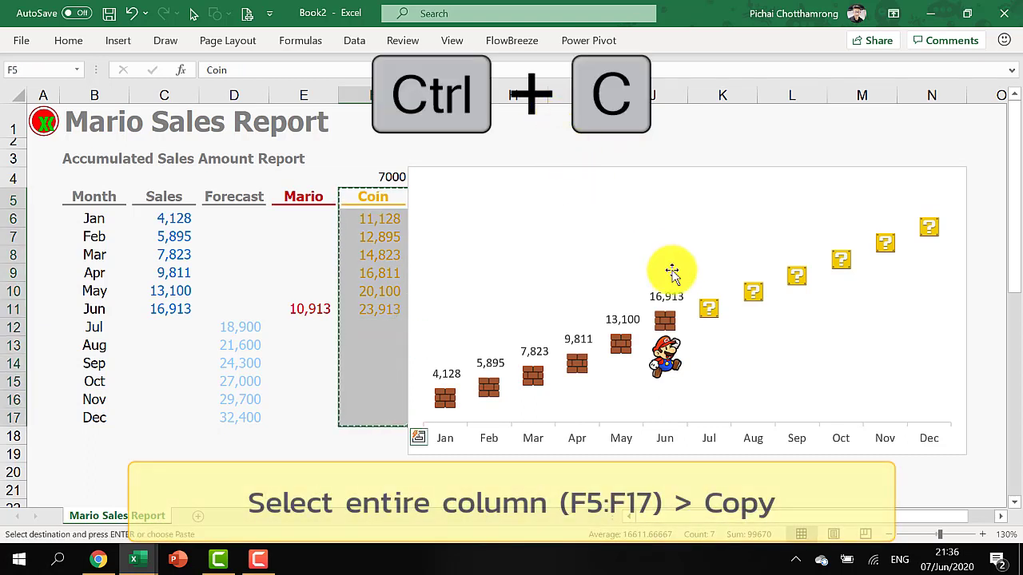
click(613, 232)
key(ctrl+v)
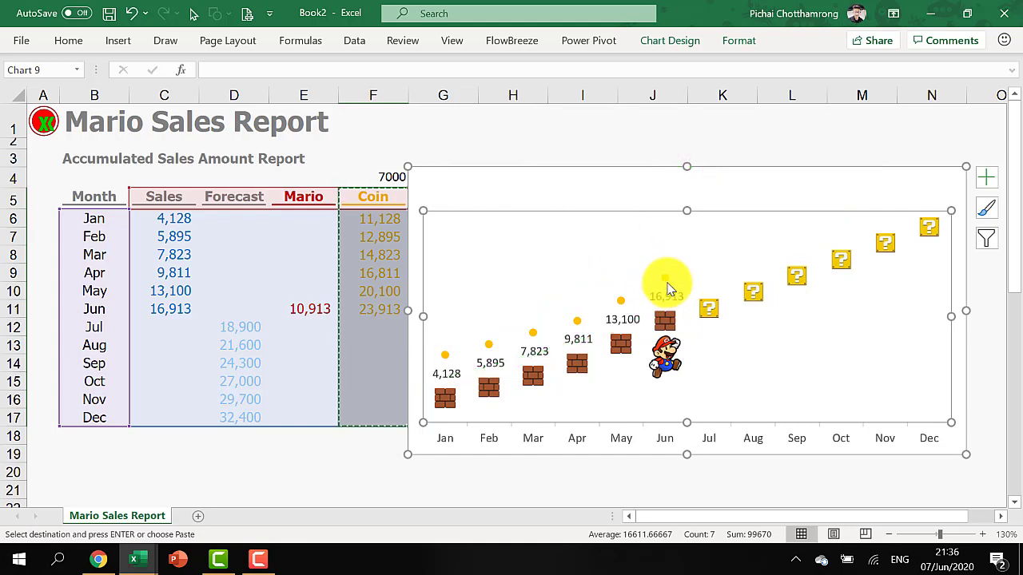
Step: Copy the coin picture below the table and paste it onto the chart's Coin series as its data markers
click(667, 284)
scroll(327, 423, down, 3)
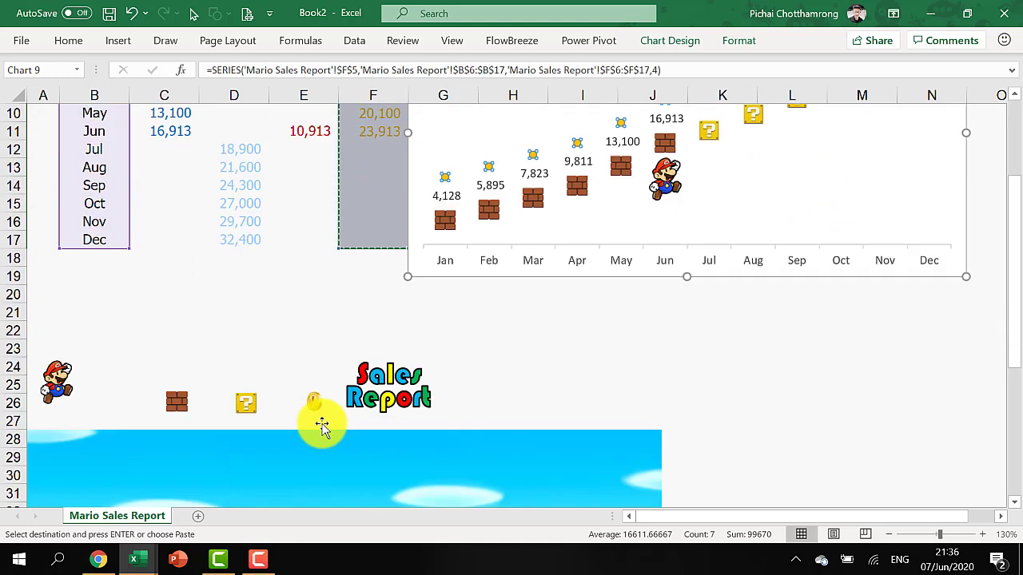
click(316, 406)
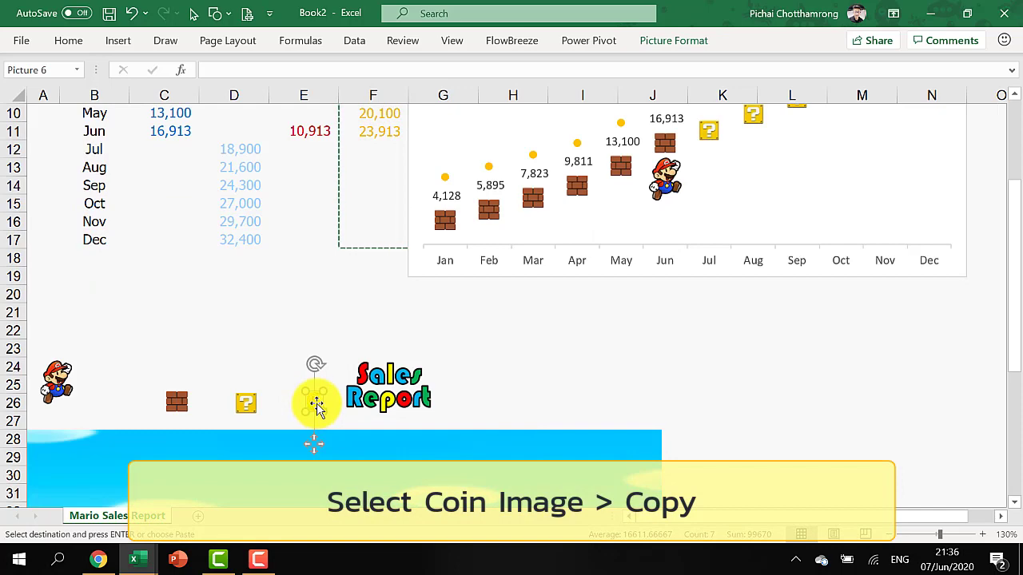
right_click(315, 406)
click(426, 126)
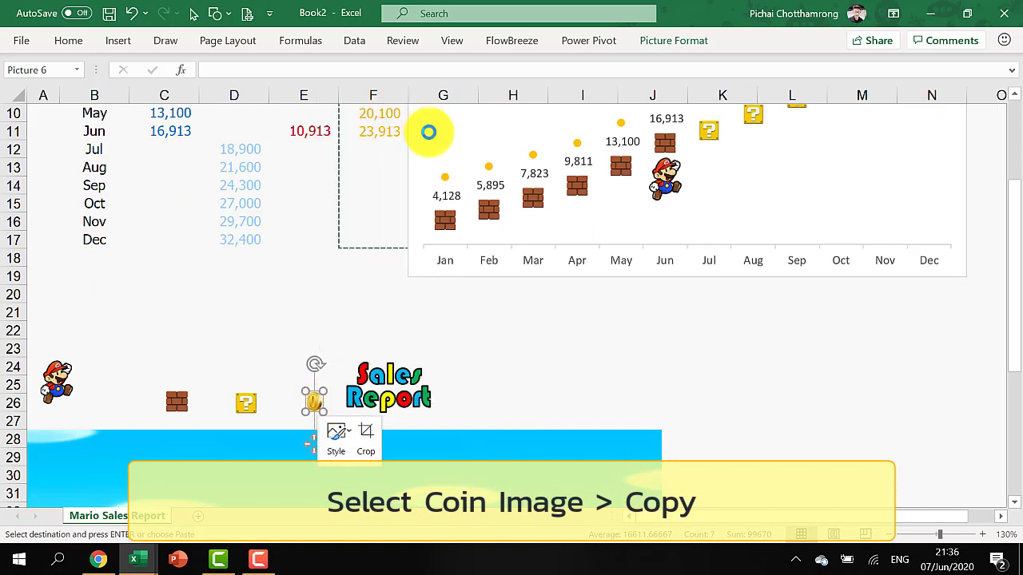
scroll(550, 228, up, 1)
scroll(550, 228, up, 2)
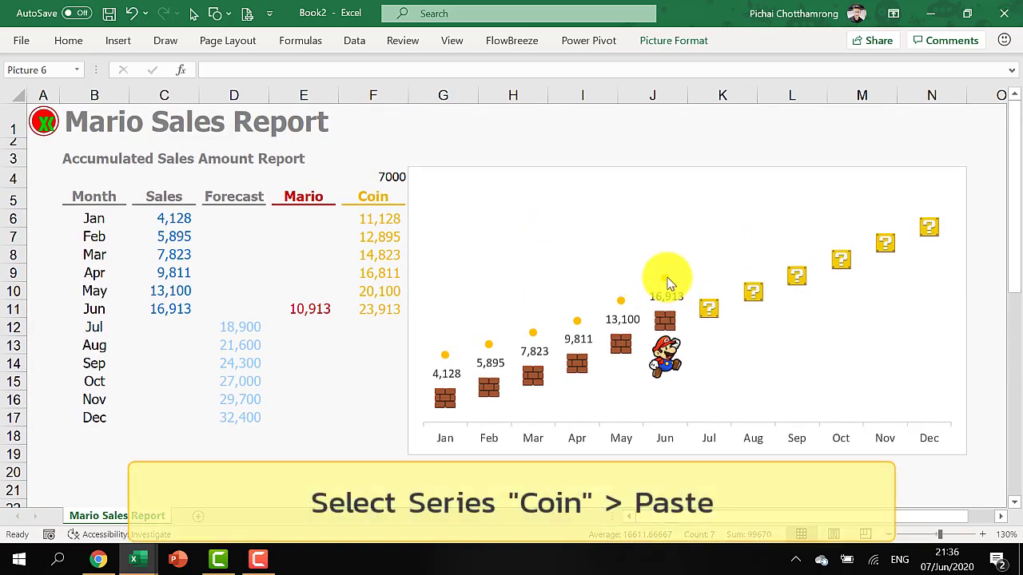
click(665, 278)
key(ctrl+v)
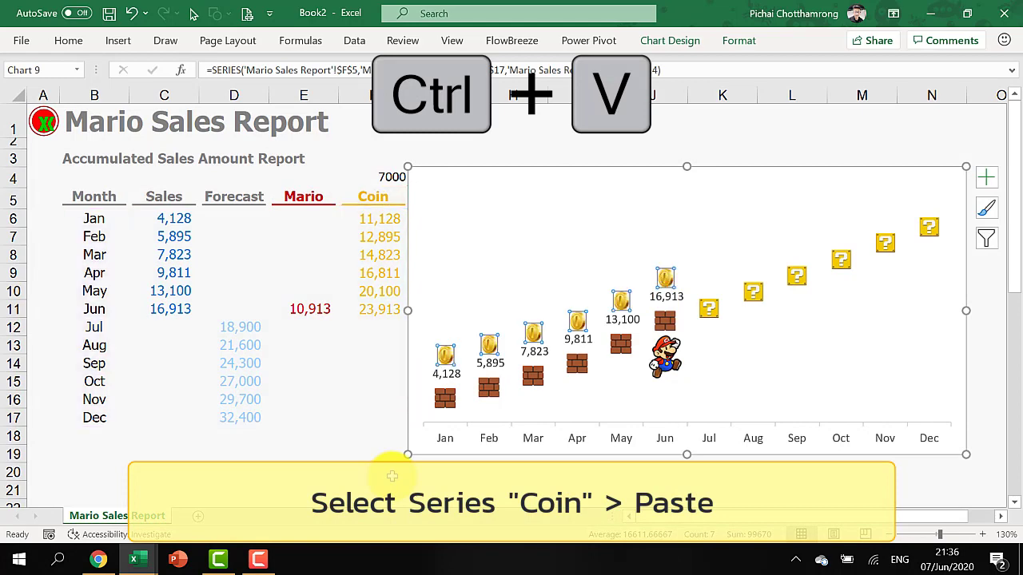
click(358, 405)
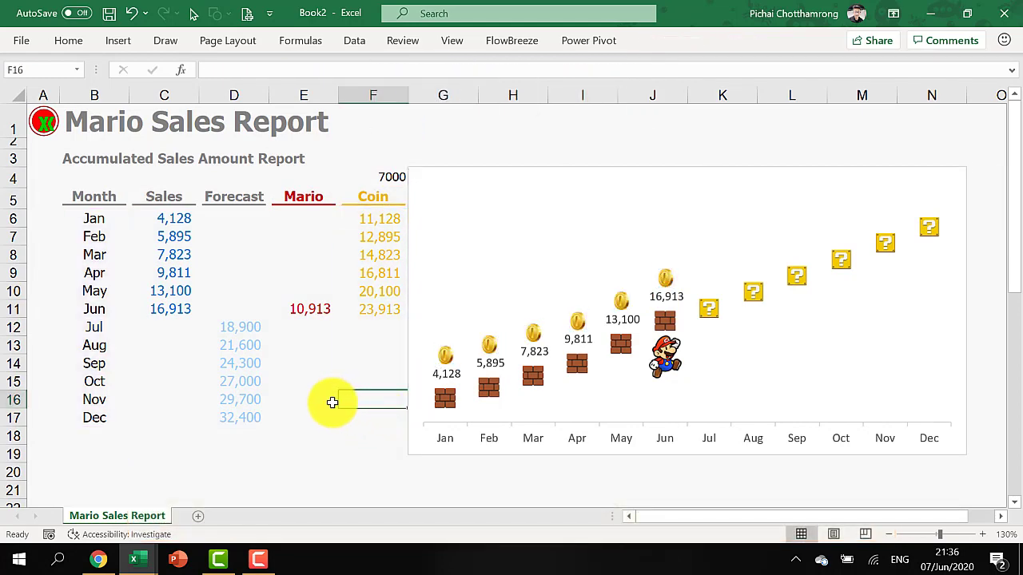
Step: Copy the Mario landscape background picture and apply it from the clipboard as the chart plot area's picture fill
scroll(332, 403, down, 7)
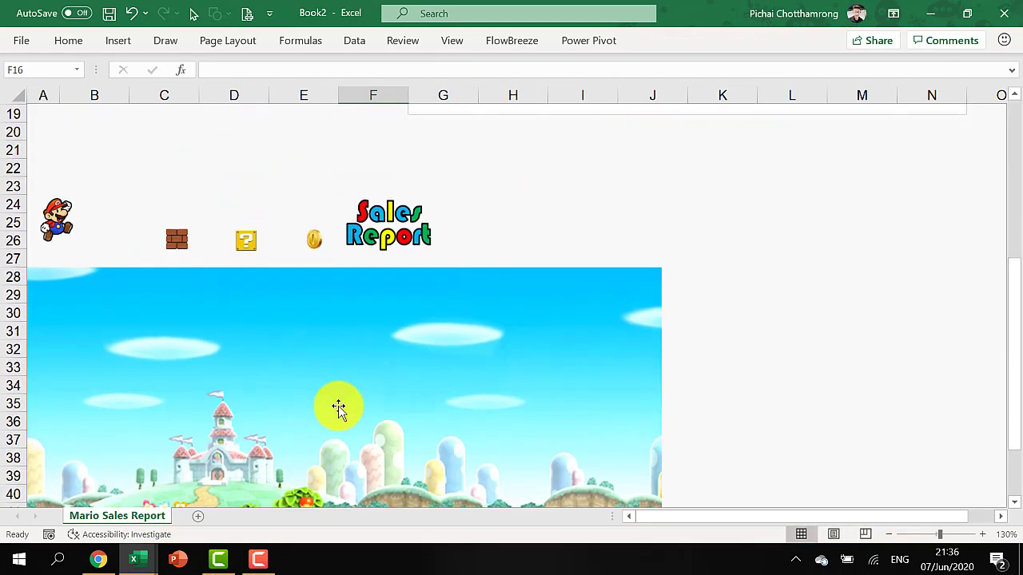
click(333, 323)
right_click(324, 292)
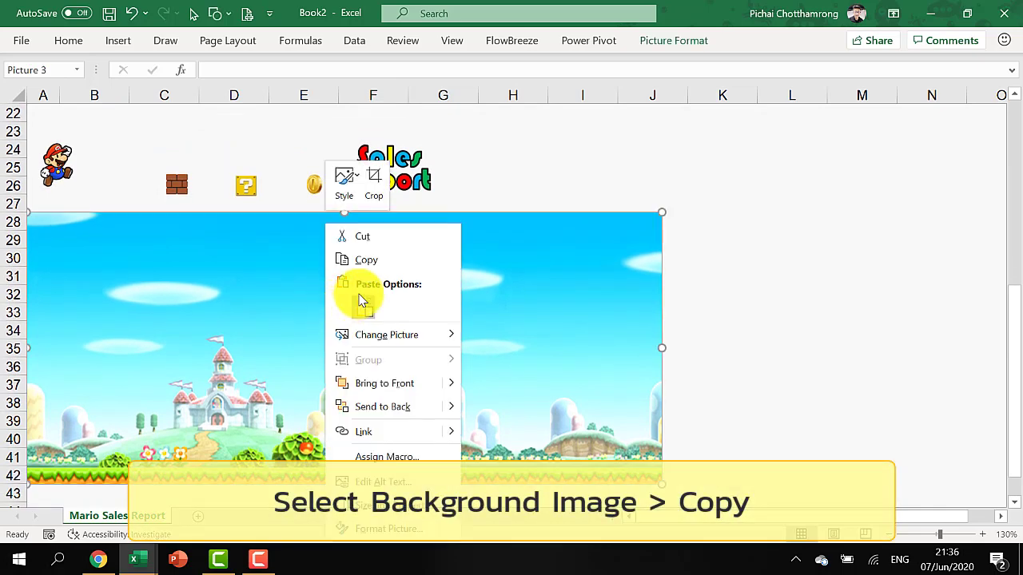
click(369, 262)
scroll(525, 324, up, 7)
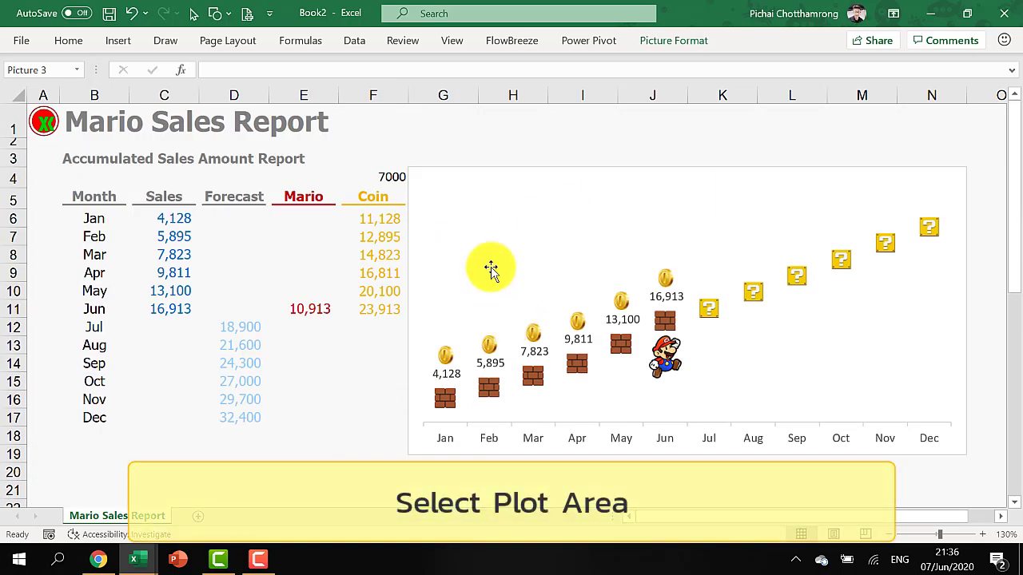
click(486, 266)
double_click(461, 227)
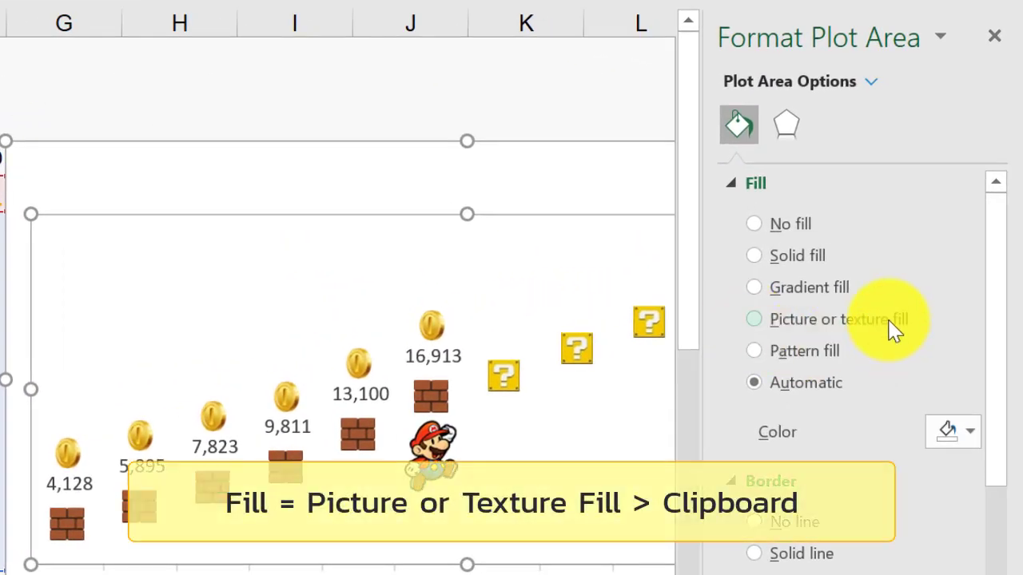
click(893, 328)
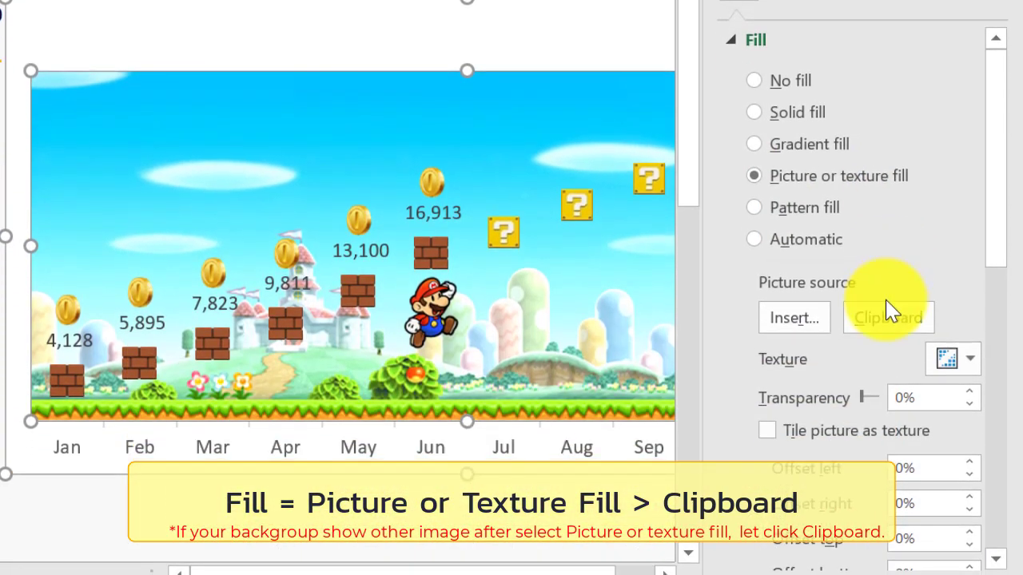
click(895, 319)
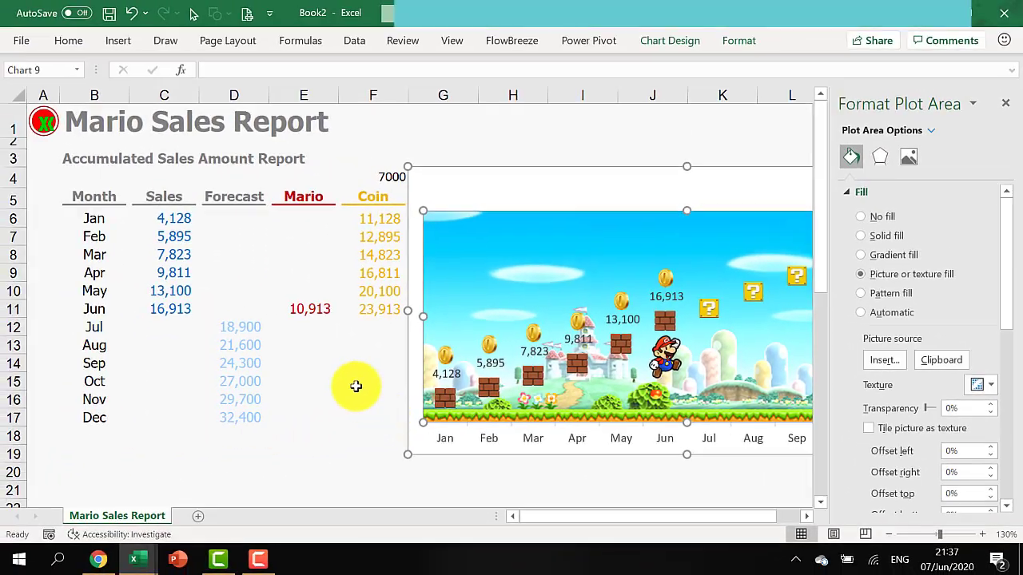
click(356, 386)
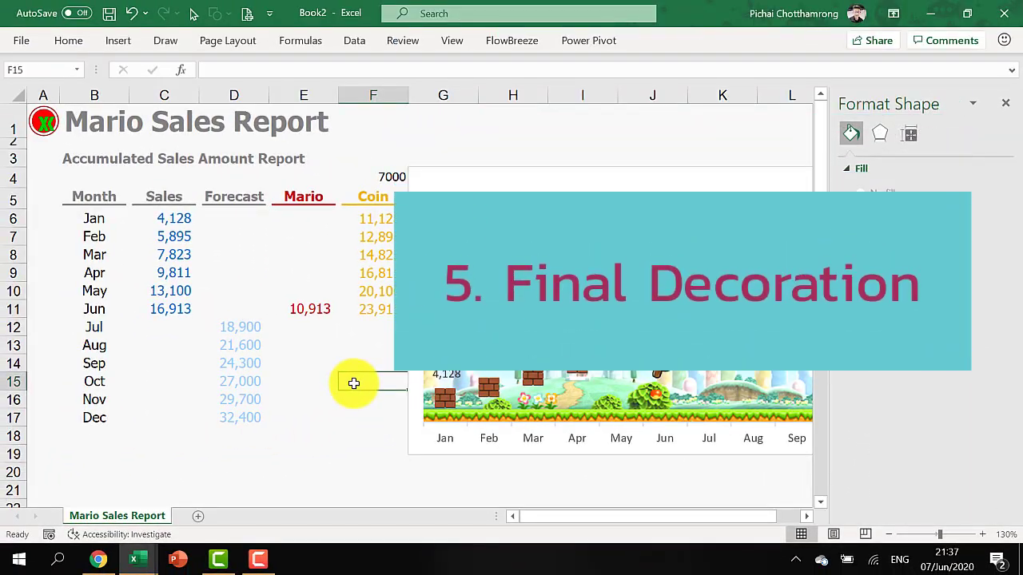
Step: Copy the Sales Report title picture and paste it into the chart's upper-left corner as its title
scroll(315, 380, down, 4)
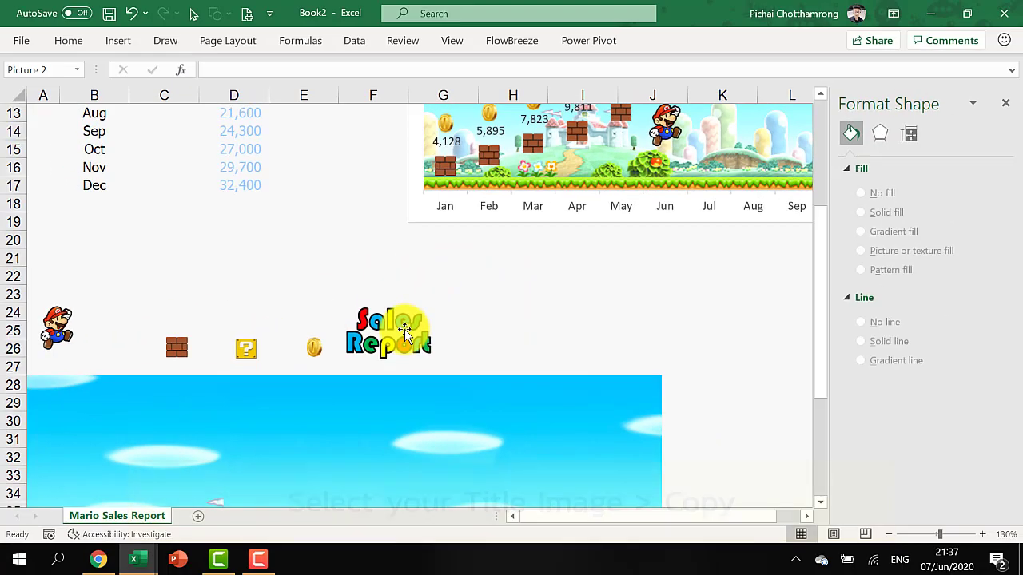
click(462, 294)
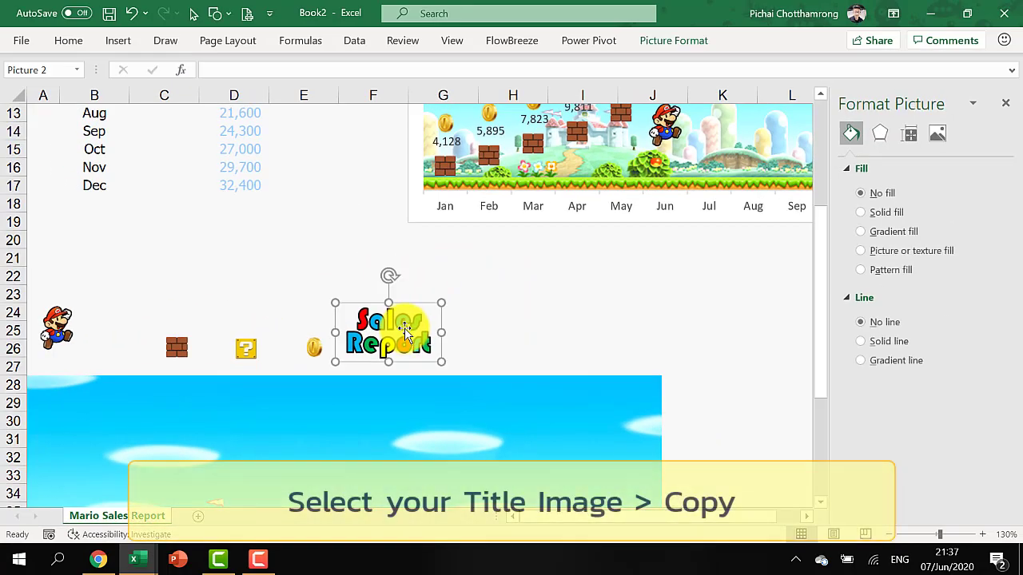
right_click(504, 273)
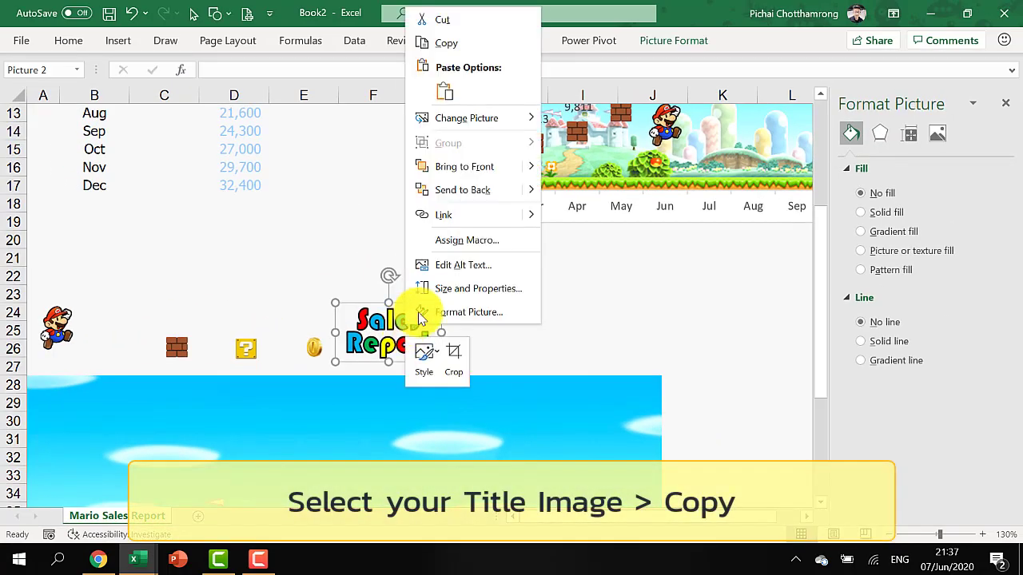
click(442, 43)
scroll(619, 264, up, 4)
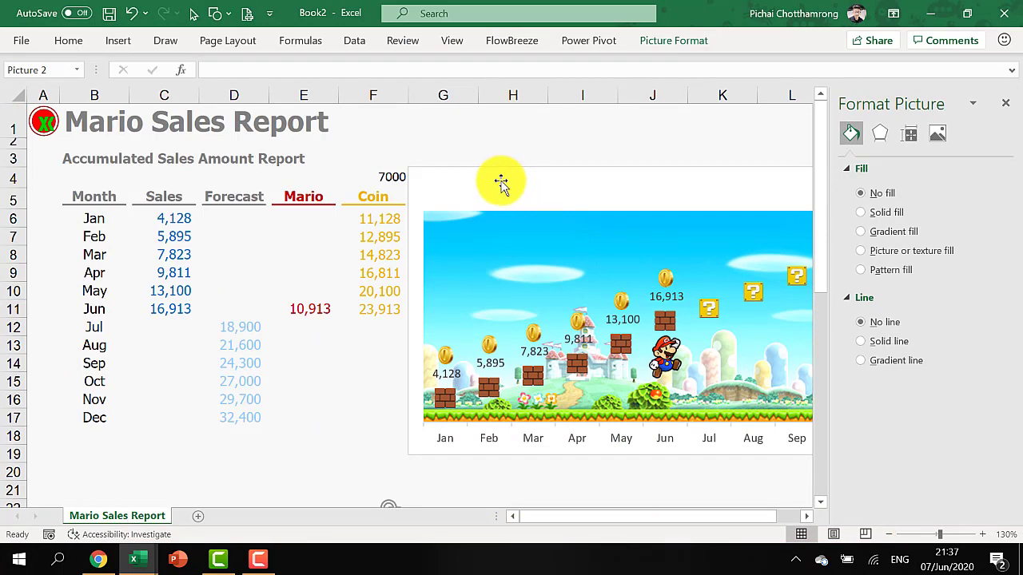
click(501, 183)
key(ctrl+v)
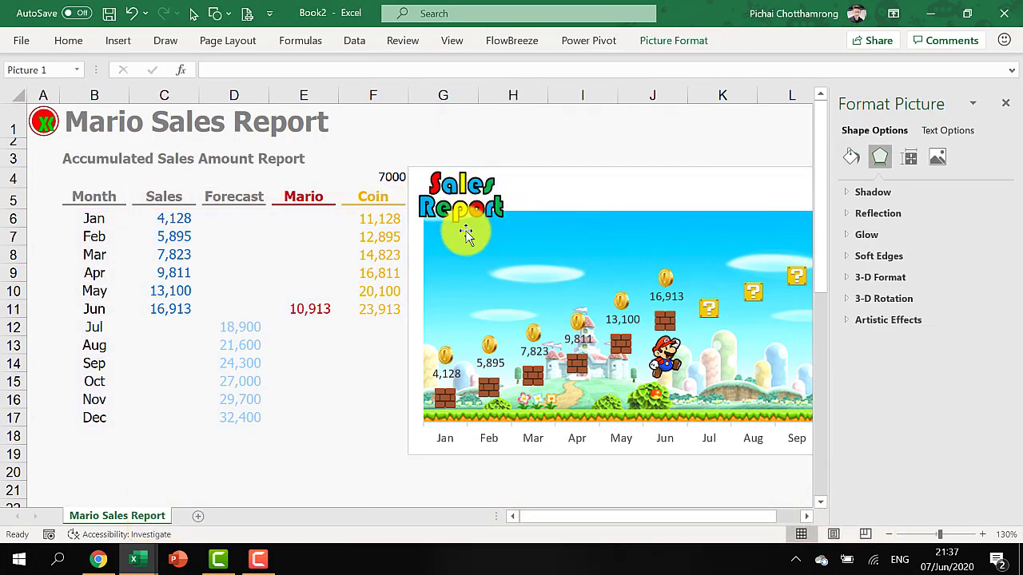
click(376, 432)
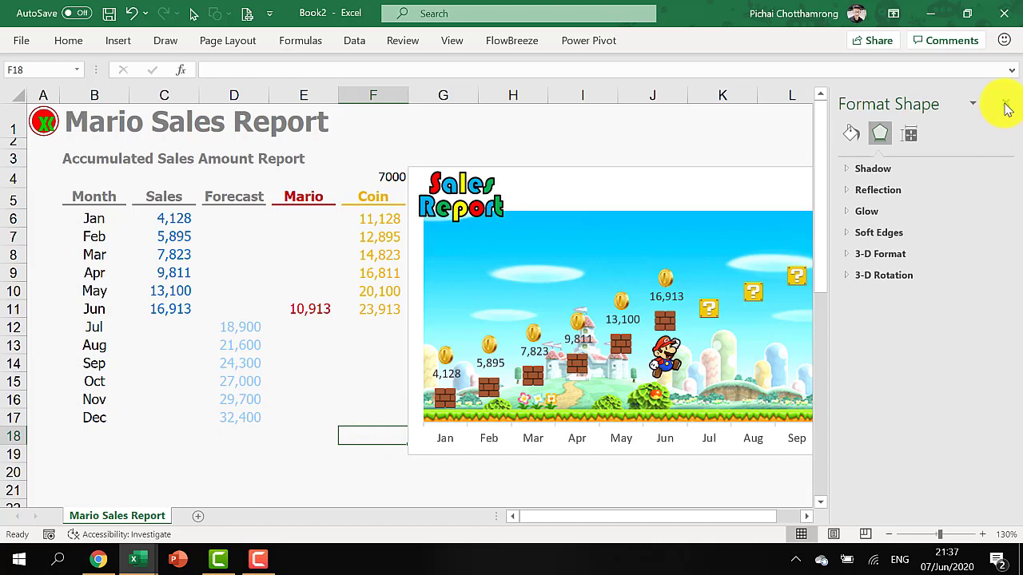
click(1006, 106)
click(925, 492)
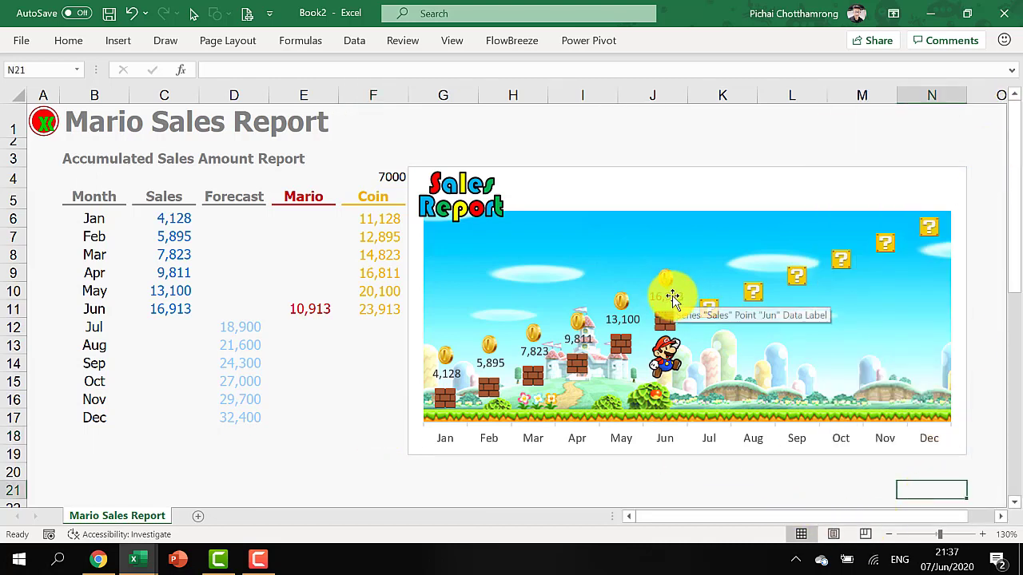
Step: Set the font colour of the Sales data labels in the chart to the recently used gold
click(672, 294)
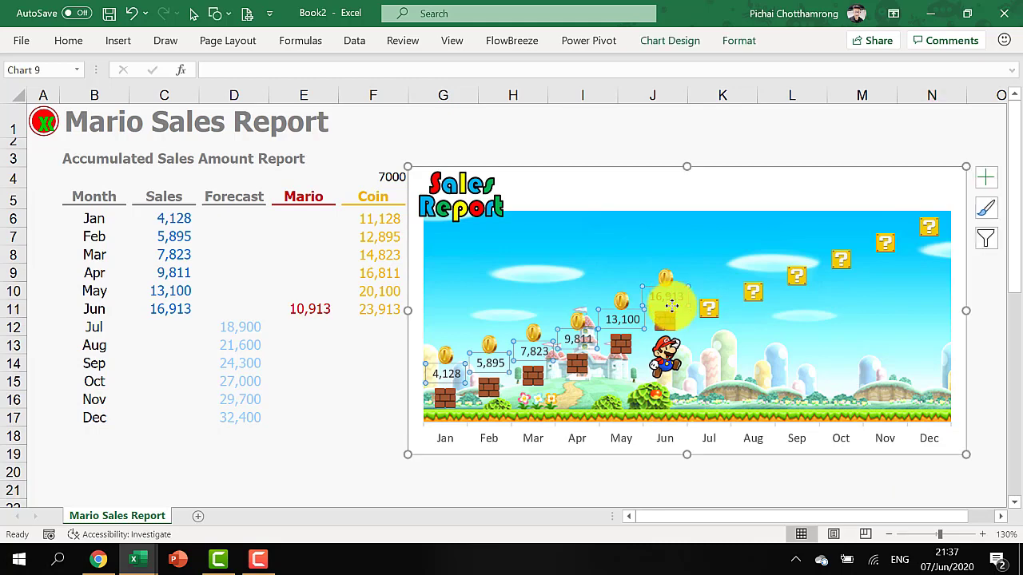
click(69, 41)
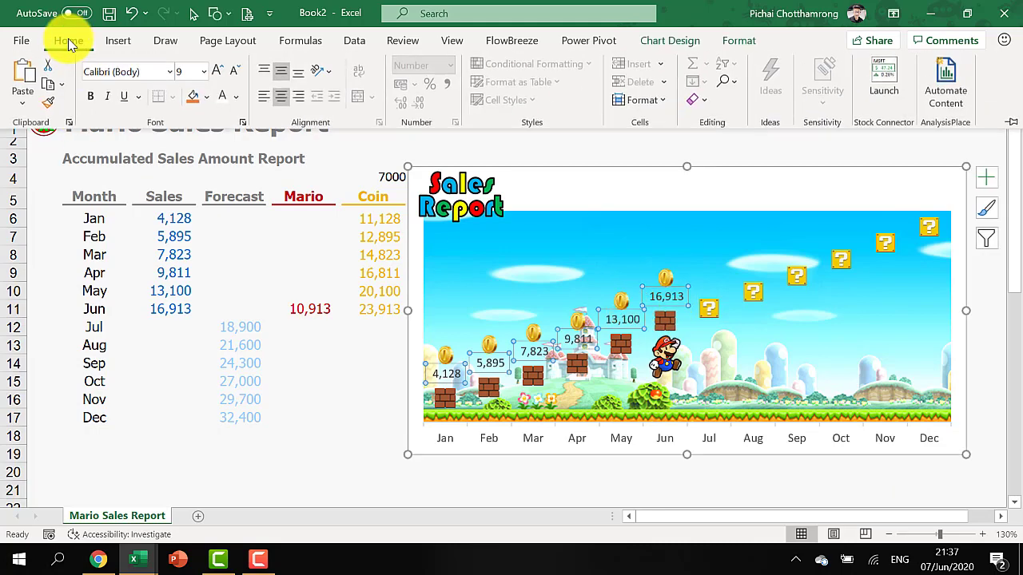
click(236, 97)
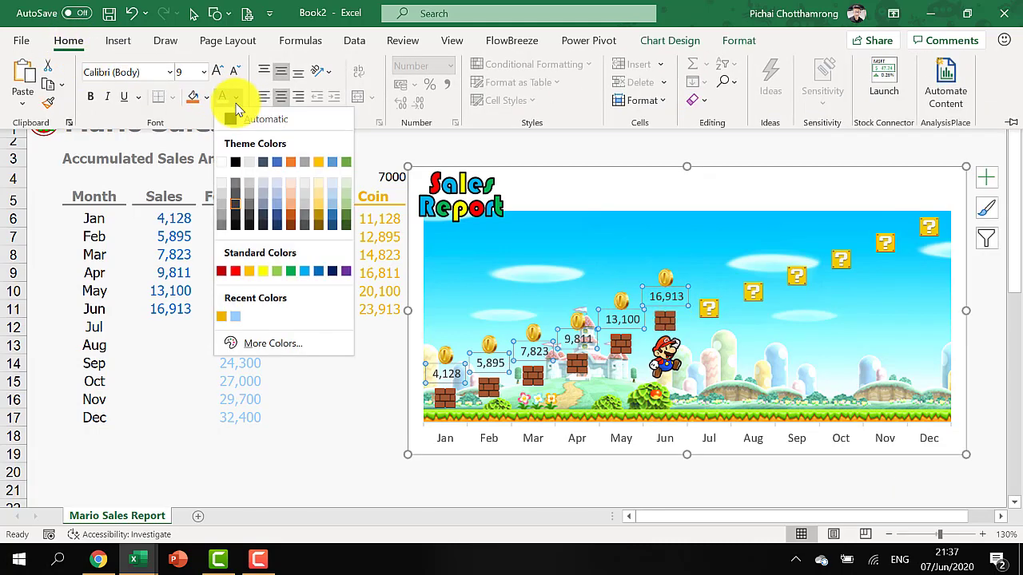
click(220, 317)
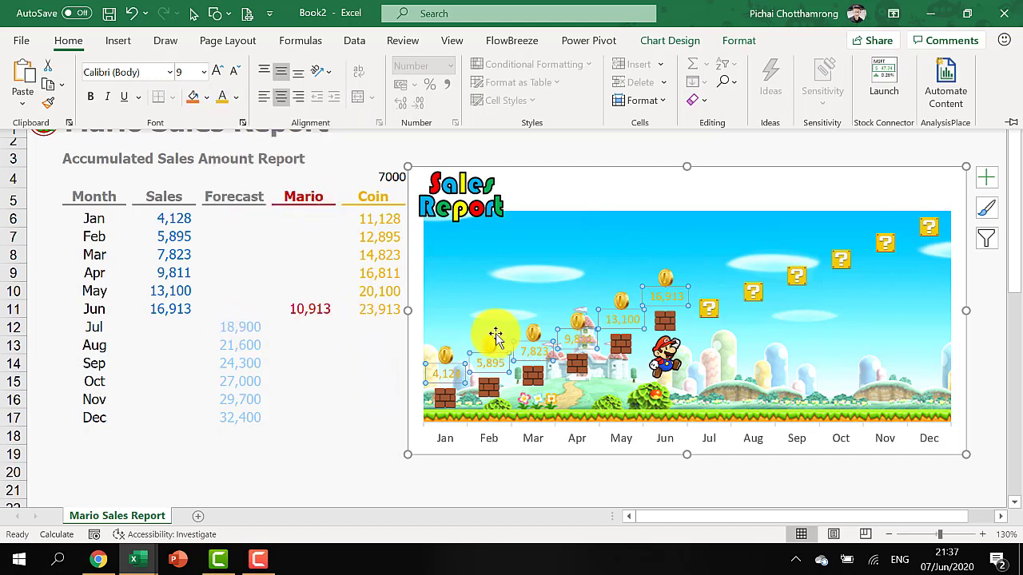
Step: Add a black glow text effect to the Sales data labels
right_click(533, 357)
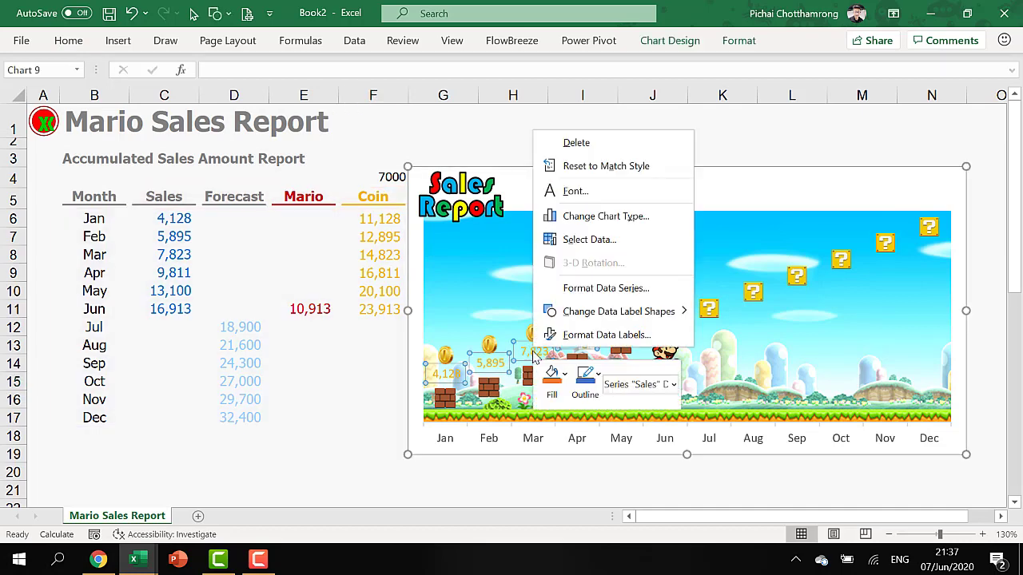
click(605, 335)
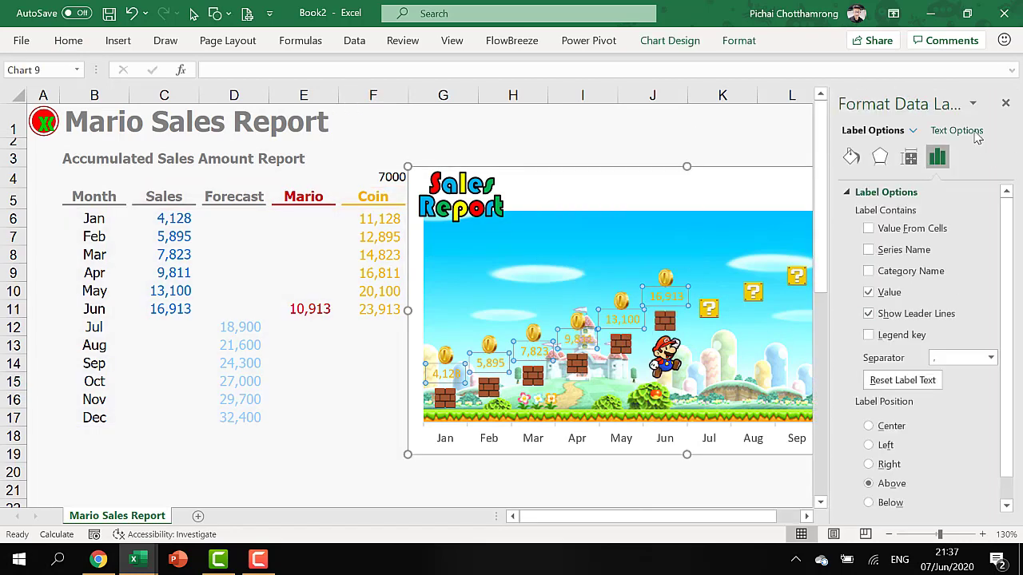
click(956, 130)
click(879, 157)
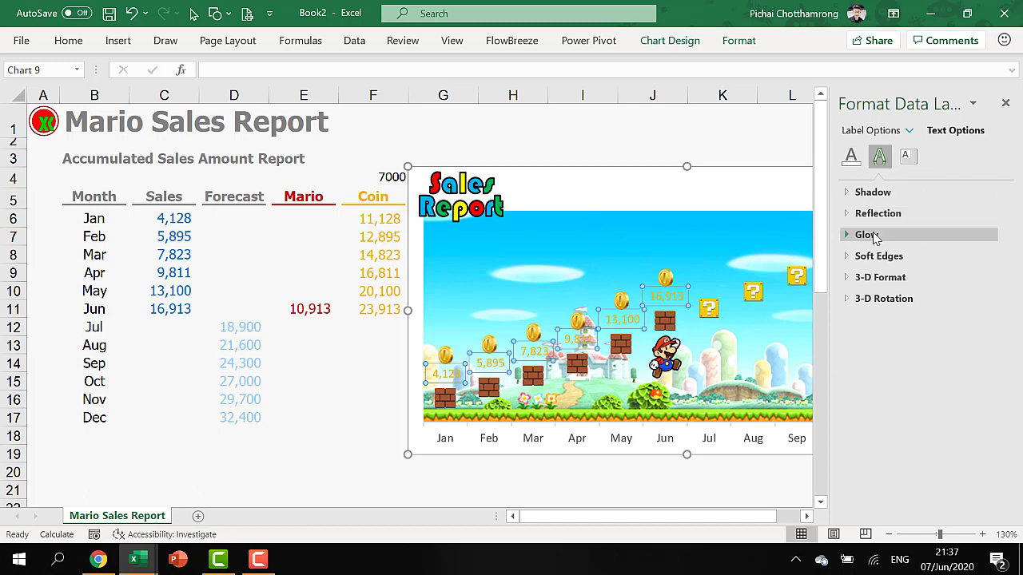
click(868, 234)
click(991, 256)
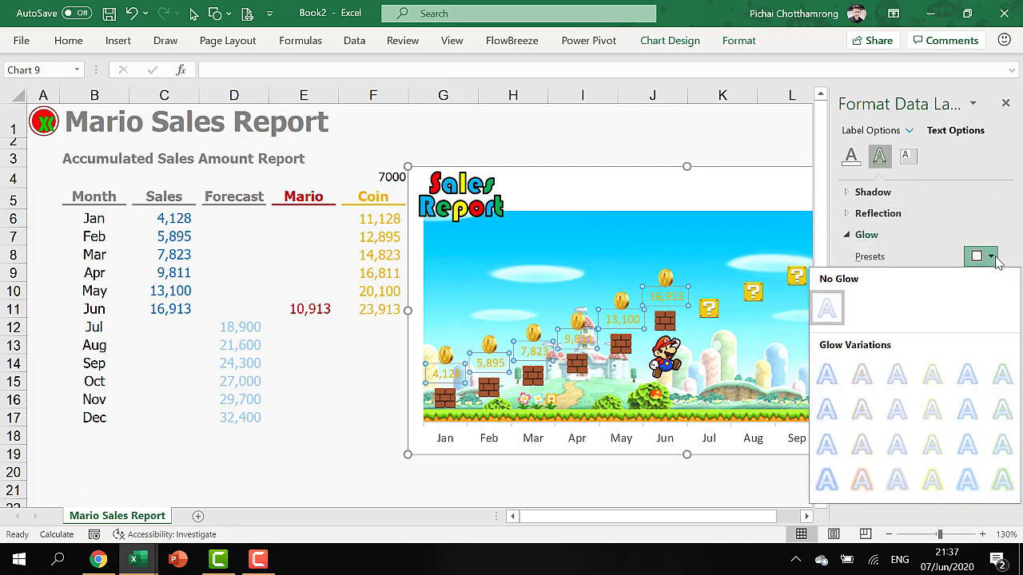
click(863, 376)
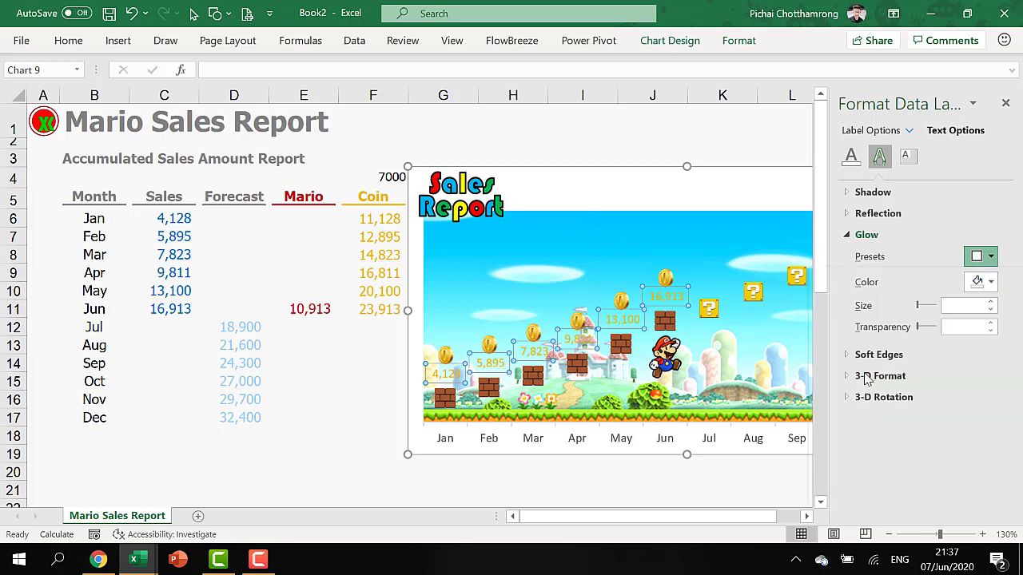
click(992, 282)
click(902, 323)
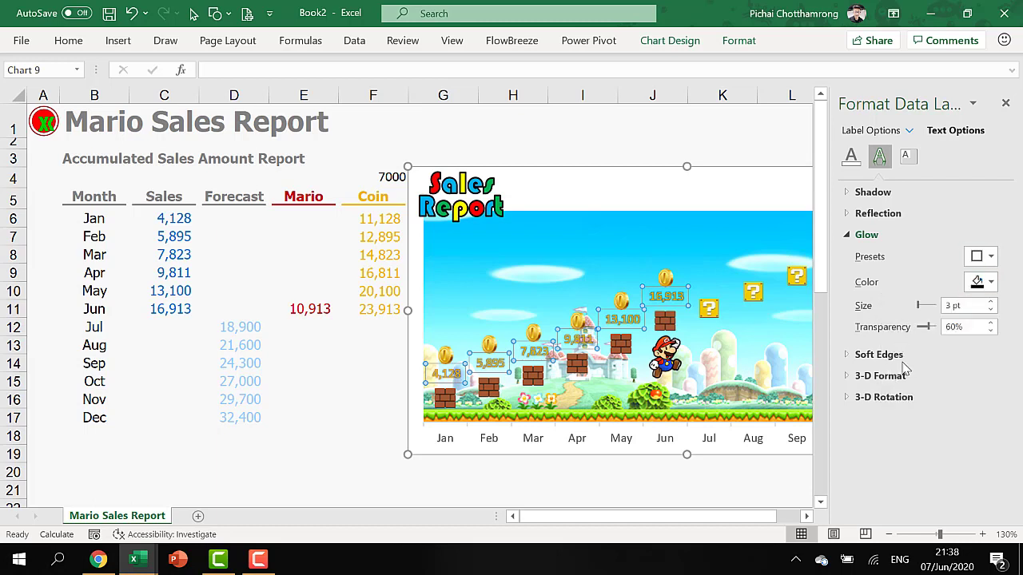
Step: Change the glow colour of the Sales data labels' text to white
click(992, 284)
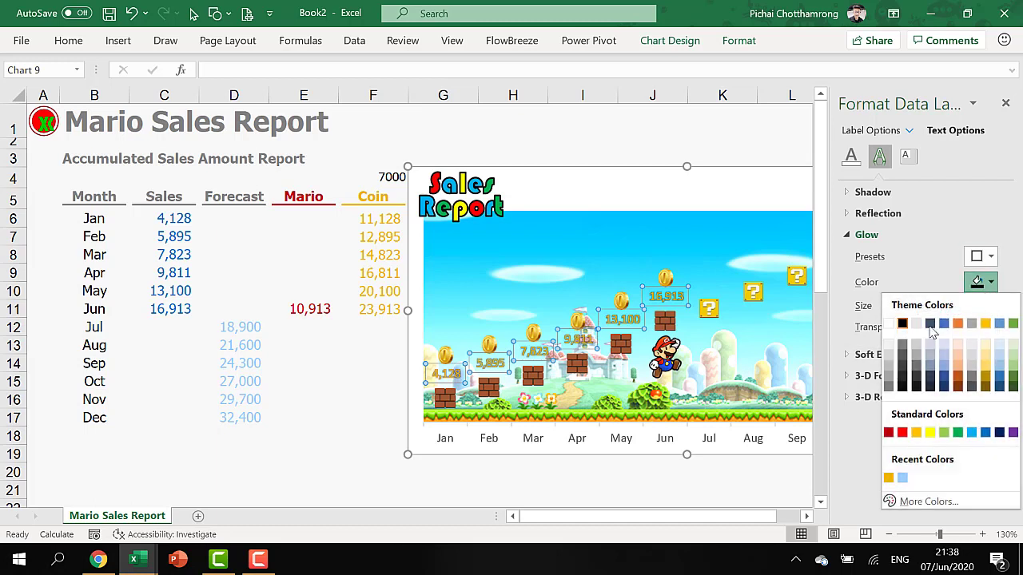
click(887, 324)
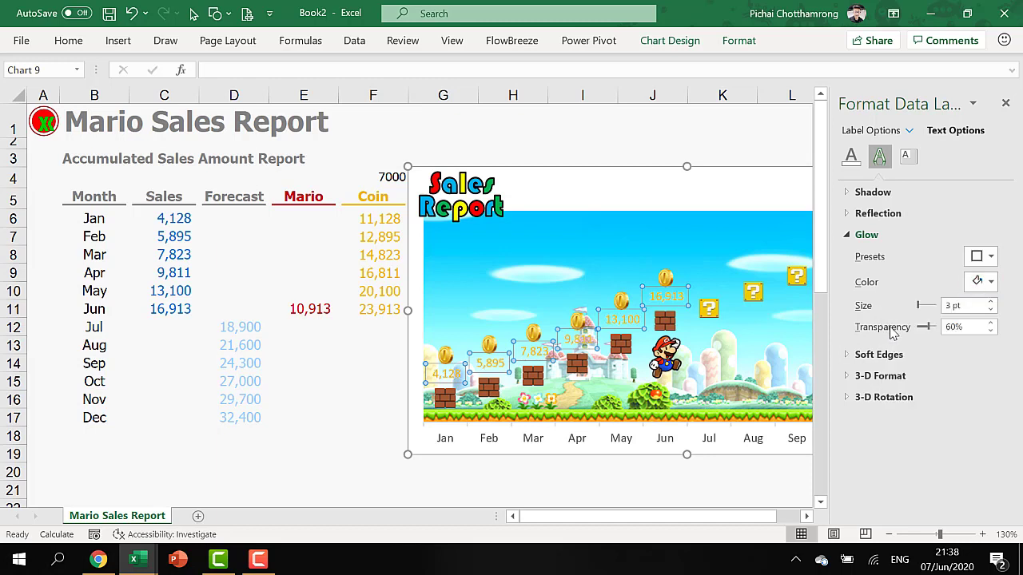
click(364, 390)
Step: Select the chart's horizontal month axis and bring up the font formatting options for its labels
click(620, 448)
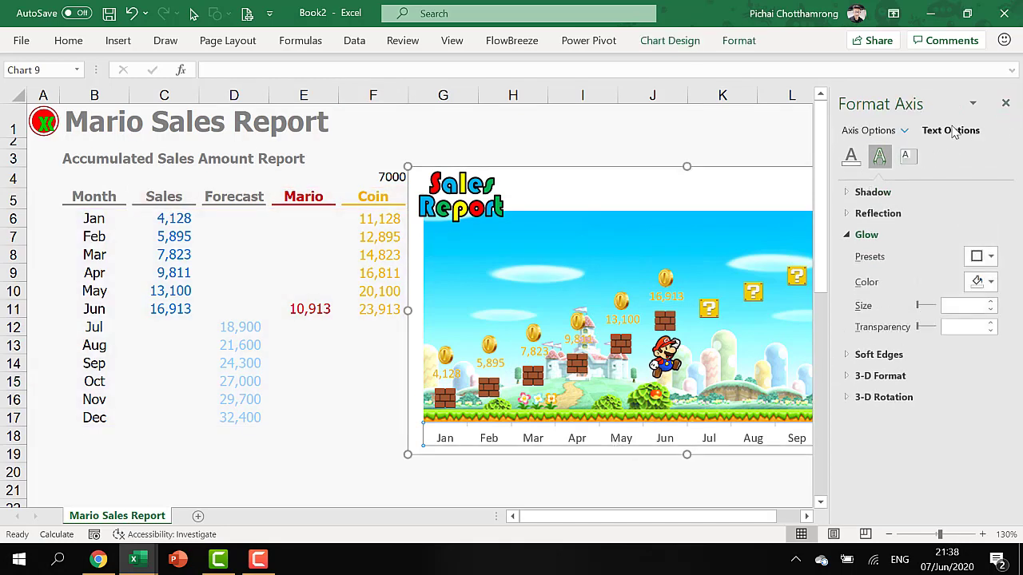
click(1005, 103)
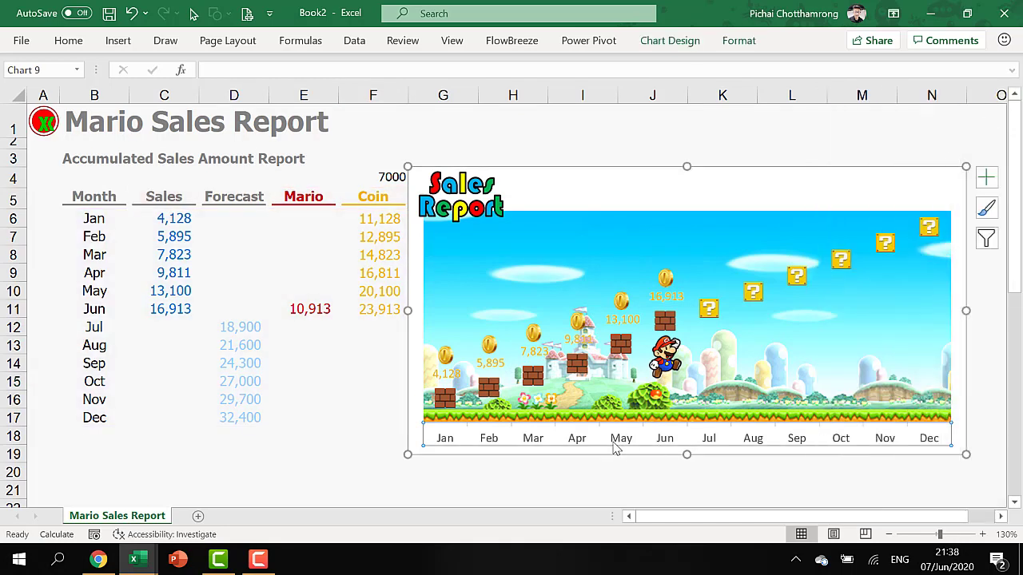
click(68, 40)
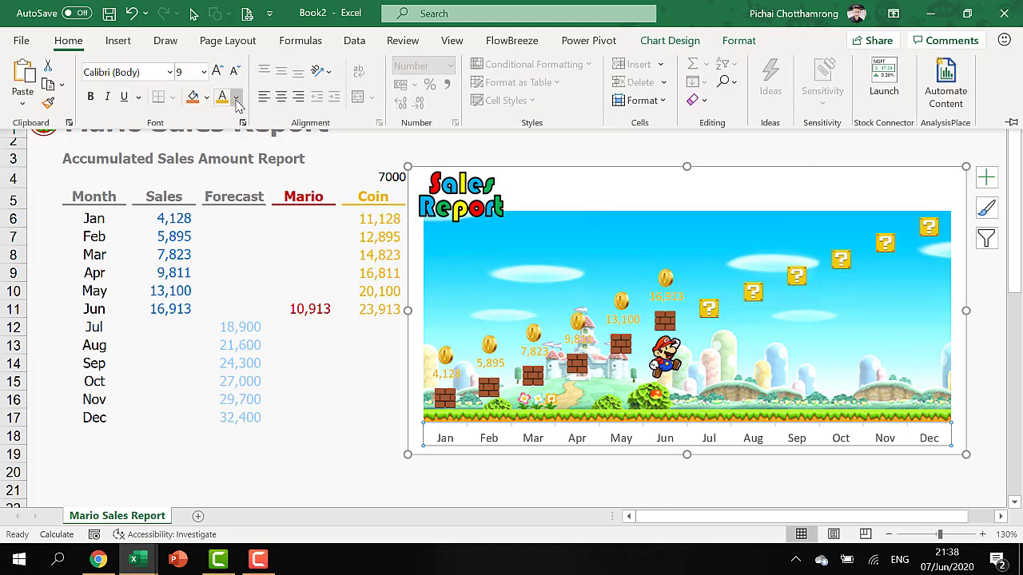